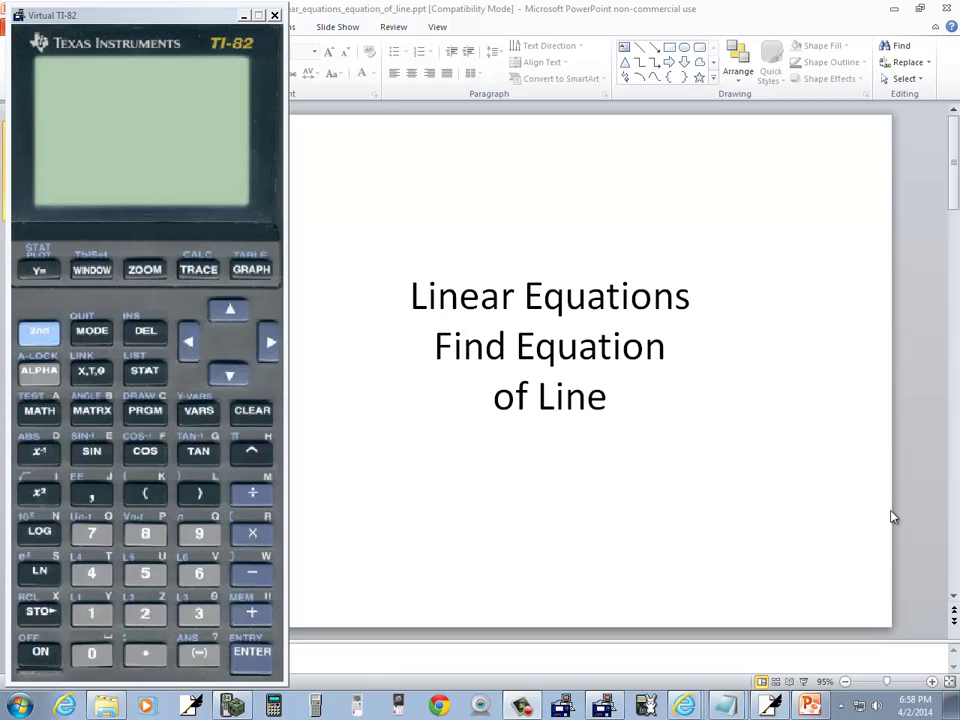
# - Display the slide for problem 1 and switch to the blank Free Notes page
pyautogui.click(572, 392)
pyautogui.click(130, 297)
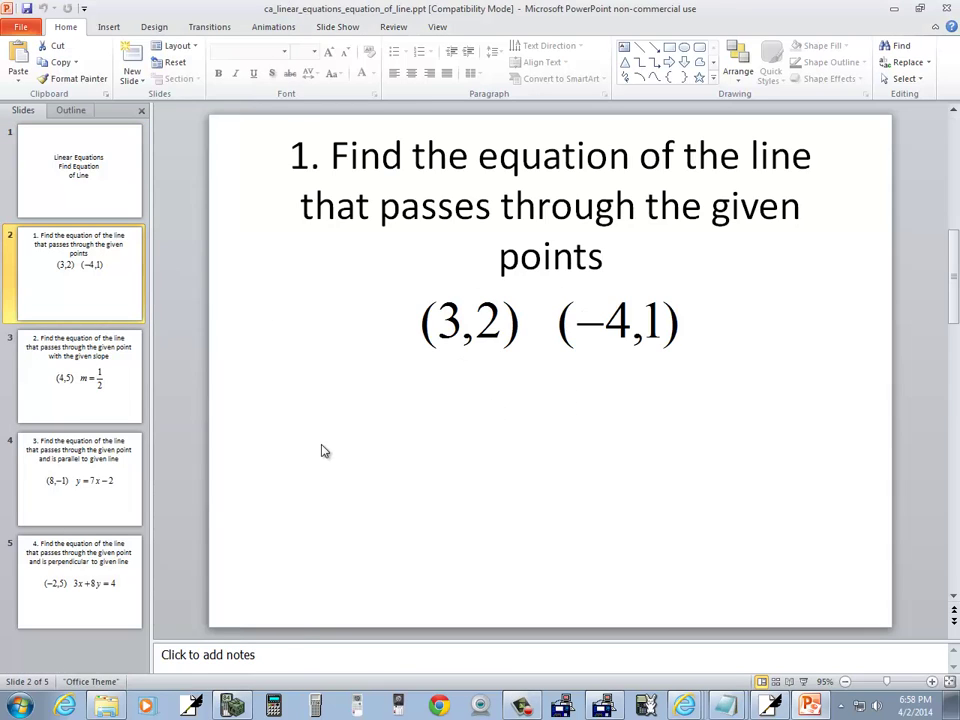
pyautogui.hotkey('alt', 'Tab')
pyautogui.hotkey('alt', 'Tab')
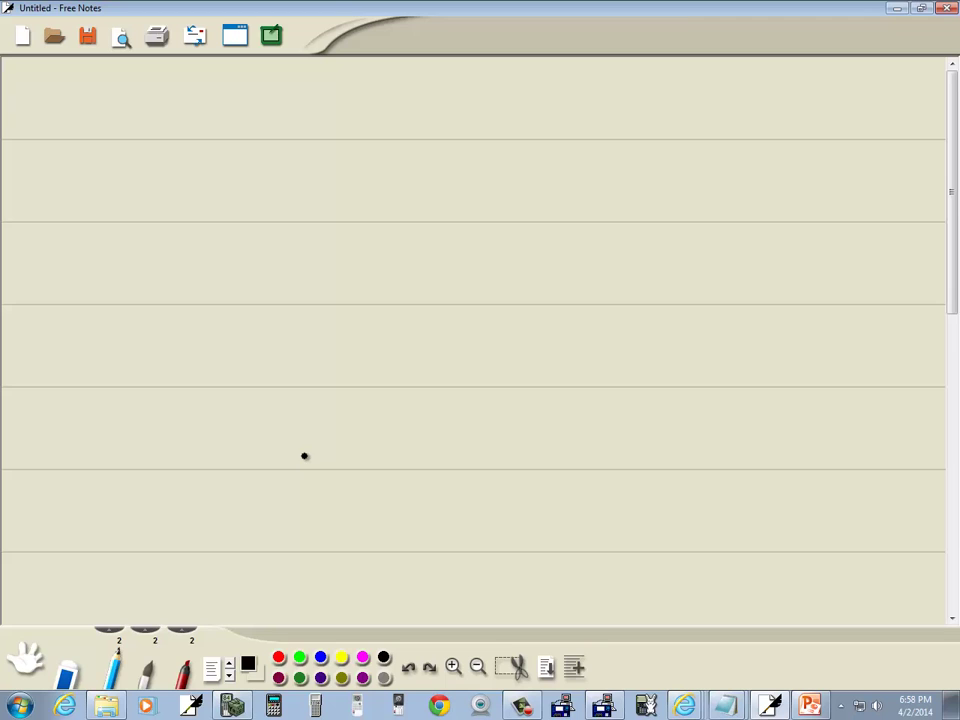
# - Write the problem number 1. and the point (3,2) on the first line of the notes, checking the slide
pyautogui.moveTo(95, 108); pyautogui.dragTo(95, 137)
pyautogui.moveTo(157, 123)
pyautogui.mouseDown()
pyautogui.moveTo(153, 152)
pyautogui.moveTo(192, 154)
pyautogui.mouseUp()
pyautogui.hotkey('alt', 'Tab')
pyautogui.hotkey('alt', 'Tab')
pyautogui.moveTo(206, 128); pyautogui.dragTo(228, 158)
pyautogui.hotkey('alt', 'Tab')
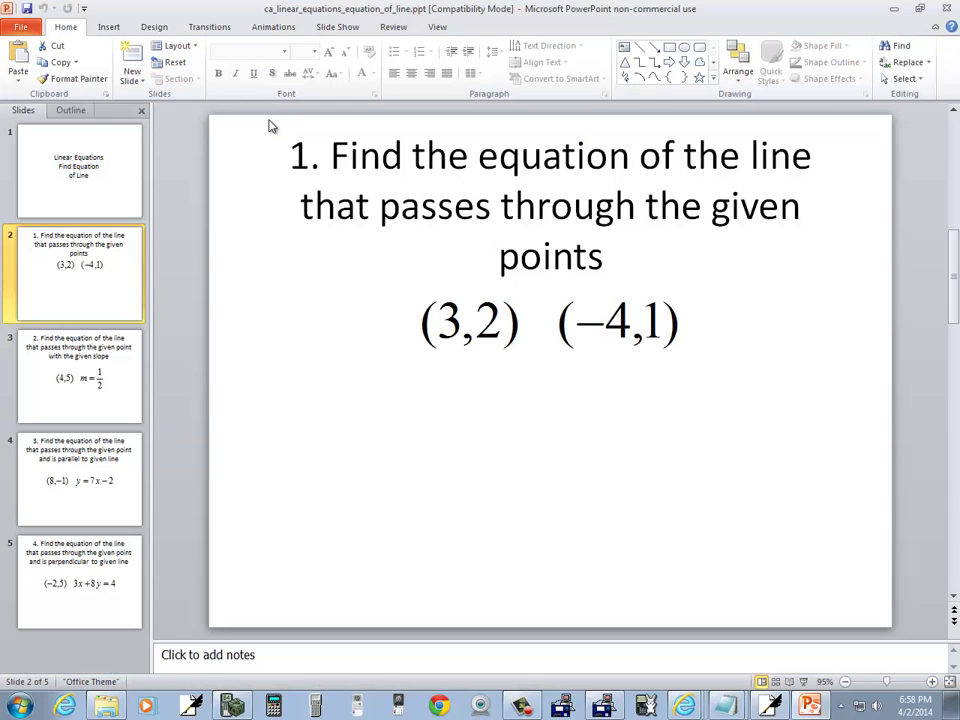
# - Write the second point (-4,1) beside the first one in Free Notes and compare with the slide
pyautogui.hotkey('alt', 'Tab')
pyautogui.moveTo(273, 122)
pyautogui.mouseDown()
pyautogui.moveTo(269, 156)
pyautogui.moveTo(291, 139)
pyautogui.moveTo(311, 146)
pyautogui.mouseUp()
pyautogui.moveTo(306, 128); pyautogui.dragTo(310, 162)
pyautogui.moveTo(328, 128); pyautogui.dragTo(338, 166)
pyautogui.hotkey('alt', 'Tab')
pyautogui.hotkey('alt', 'Tab')
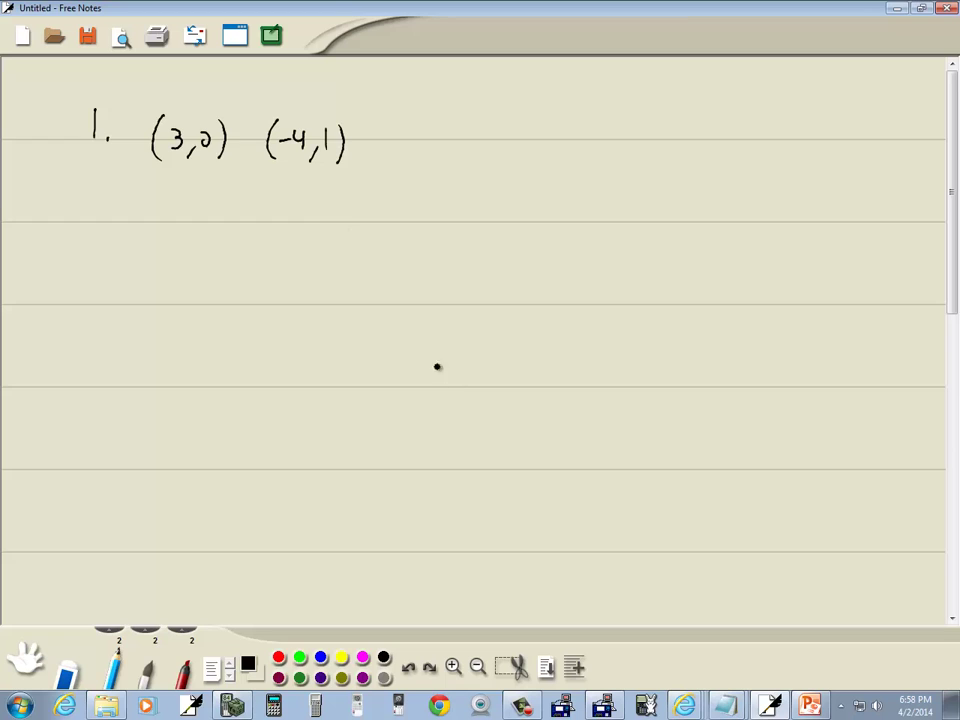
# - Switch to the Virtual TI-82 calculator, move it clear of the handwritten notes and turn it on
pyautogui.click(614, 709)
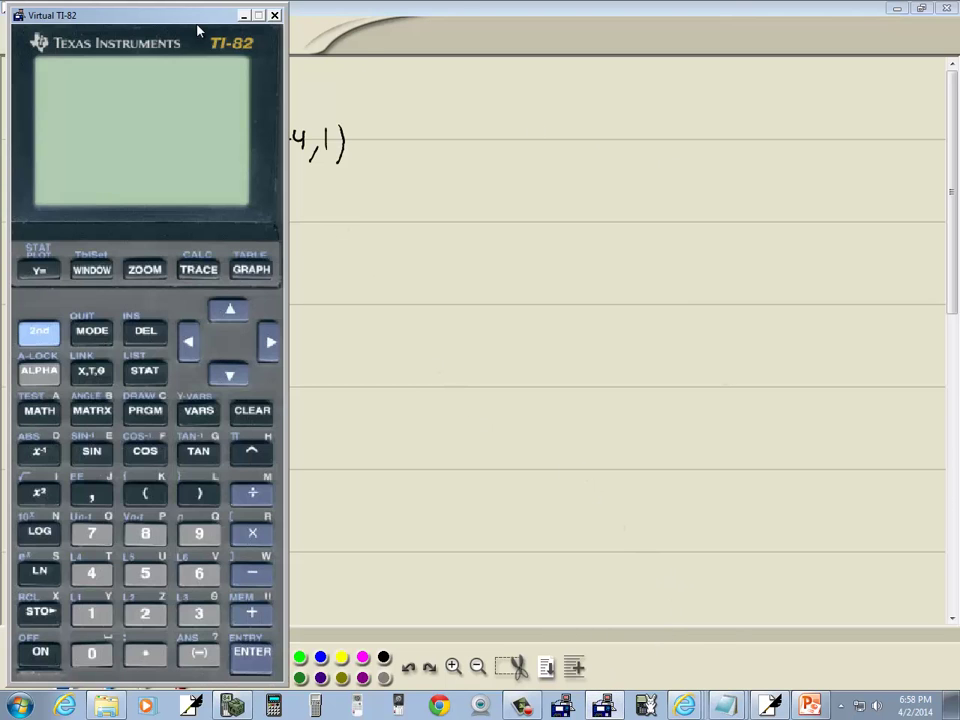
pyautogui.moveTo(171, 17); pyautogui.dragTo(786, 18)
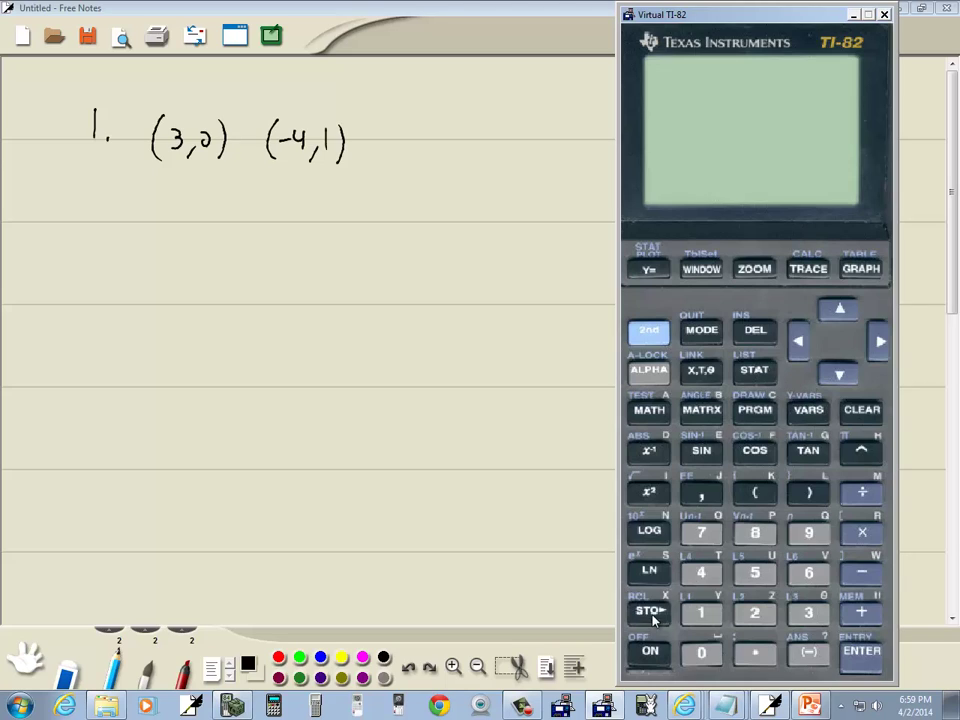
pyautogui.click(650, 652)
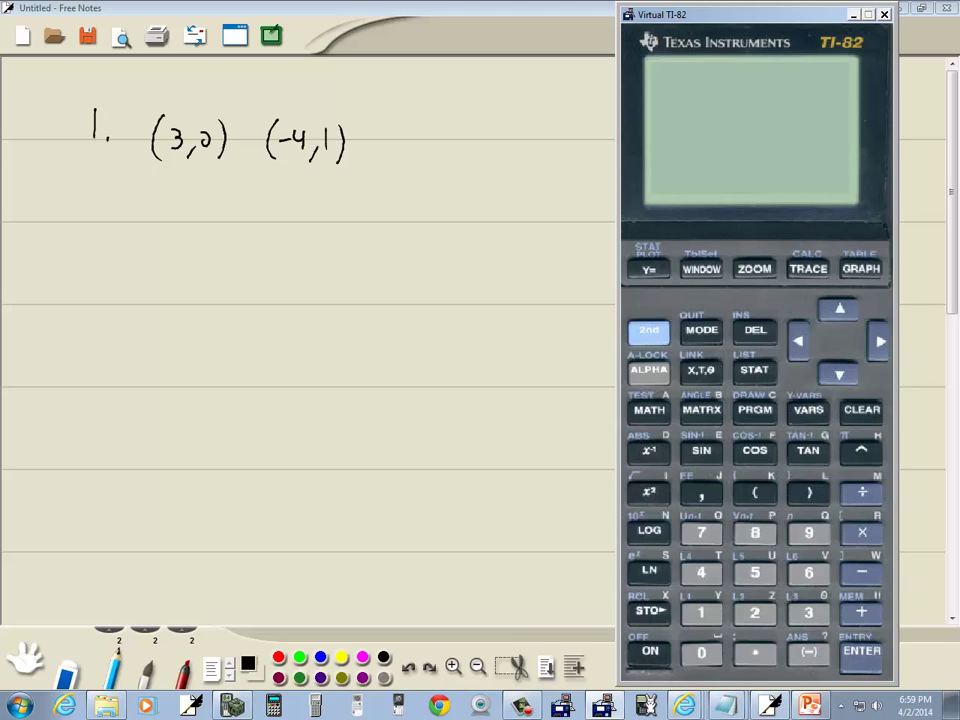
# - Open the statistics list editor and enter the x-coordinates 3 and -4 in list L1
pyautogui.click(753, 370)
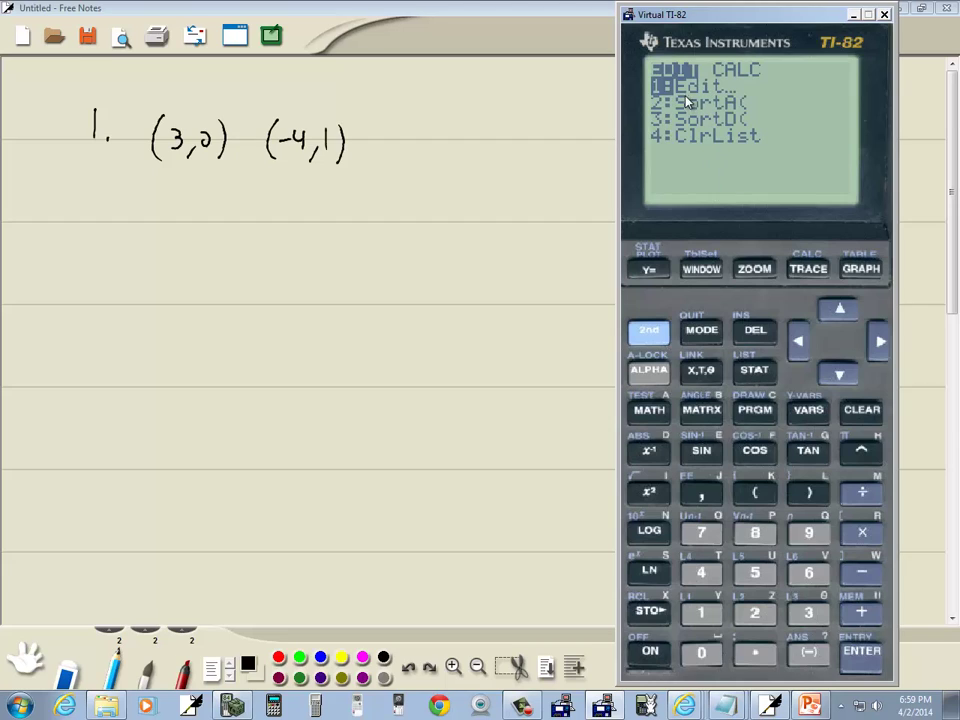
pyautogui.click(872, 653)
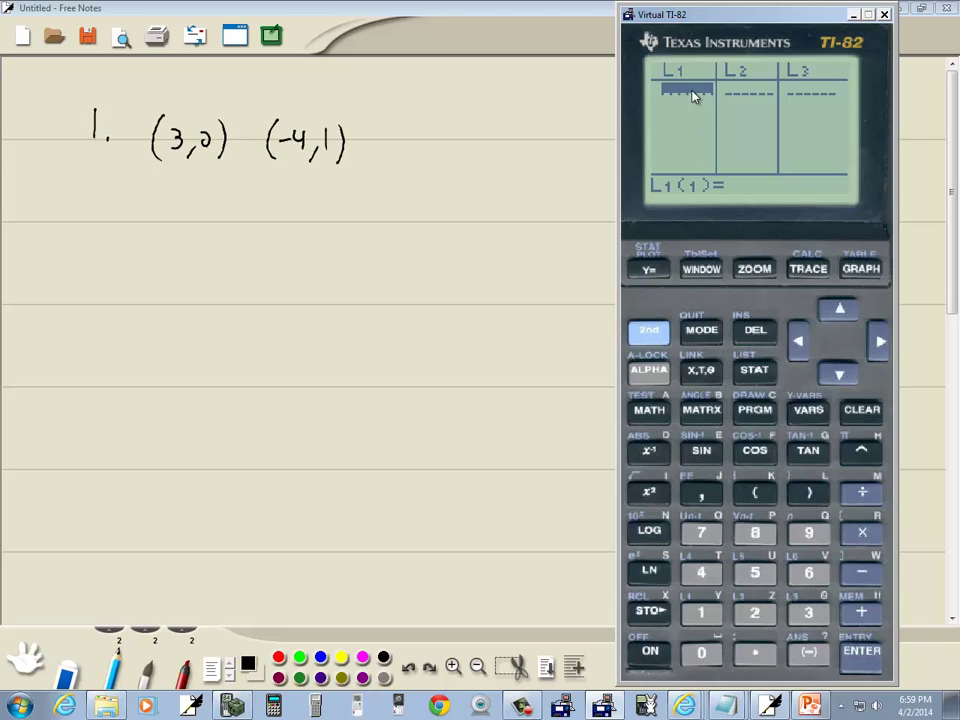
pyautogui.click(804, 614)
pyautogui.click(849, 658)
pyautogui.click(806, 656)
pyautogui.click(701, 572)
pyautogui.click(866, 660)
# - Enter the y-coordinates 2 and 1 in list L2
pyautogui.click(878, 343)
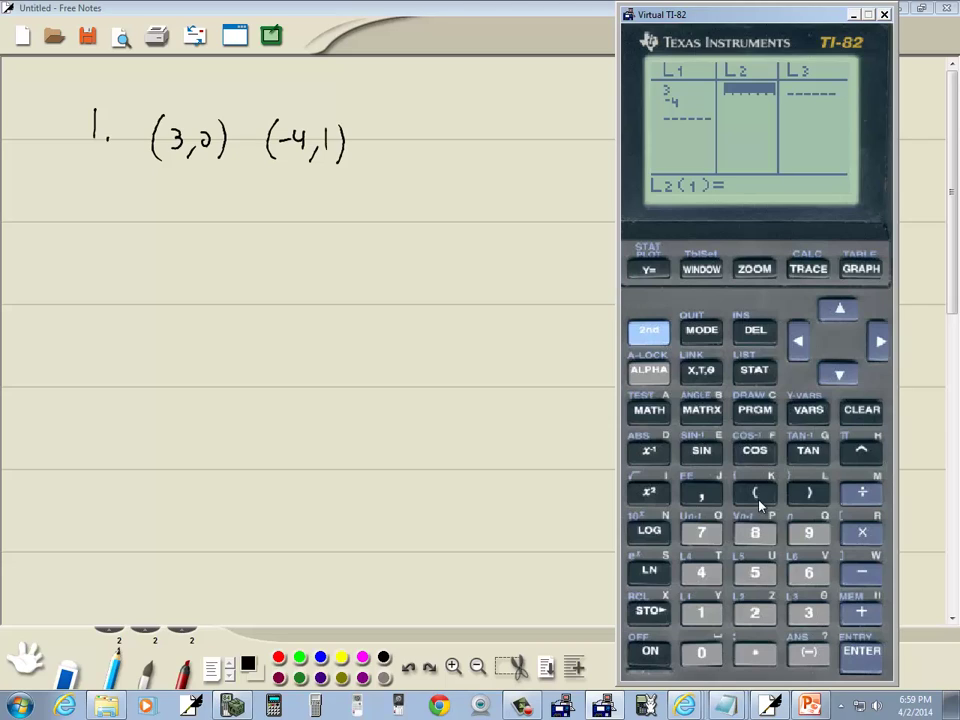
pyautogui.click(755, 613)
pyautogui.press('Return')
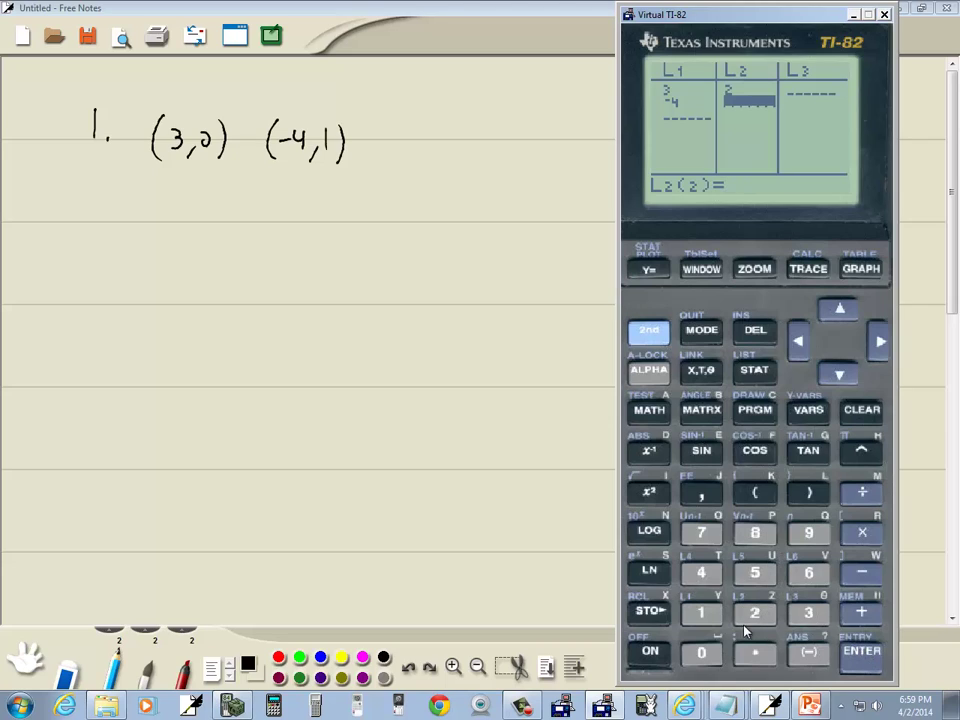
pyautogui.write('1')
pyautogui.press('Return')
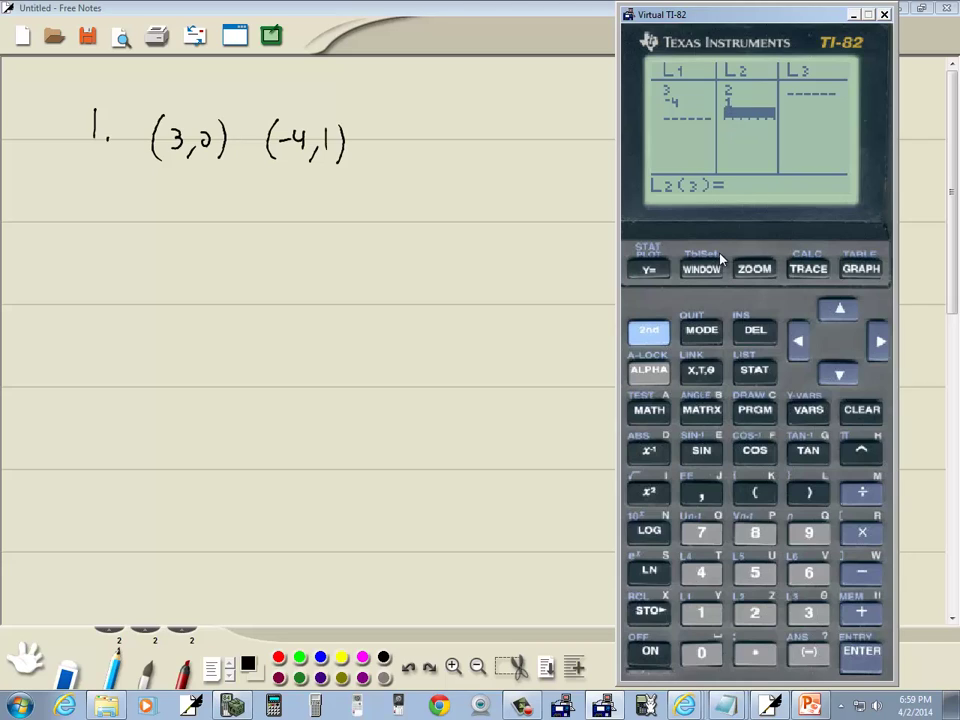
# - Quit the list editor and run the LinReg(ax+b) linear regression on the entered points
pyautogui.click(649, 331)
pyautogui.click(701, 330)
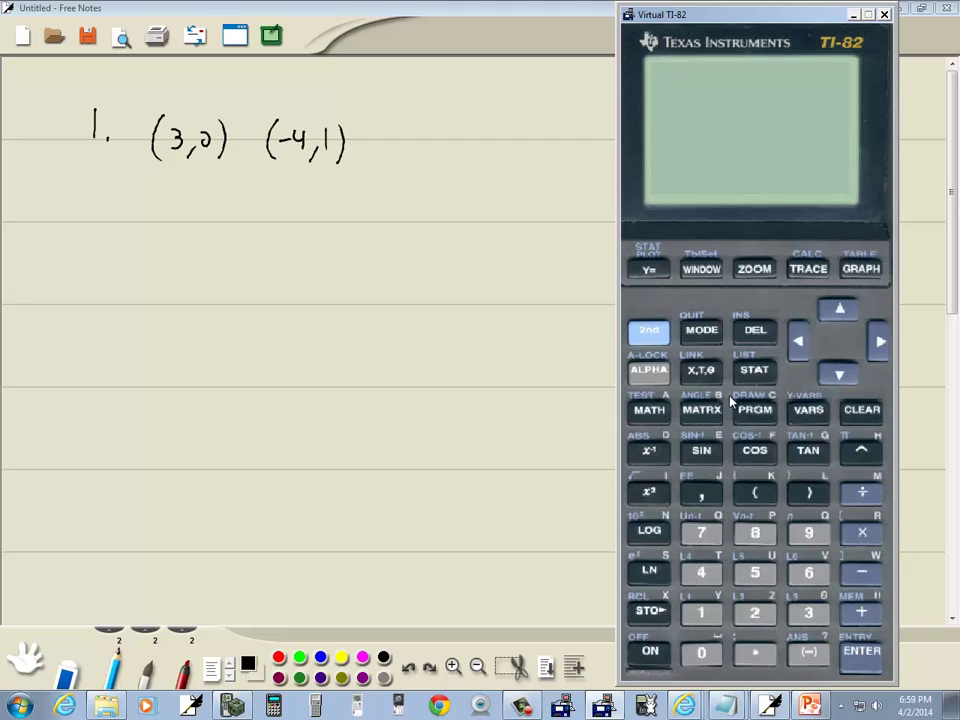
pyautogui.click(758, 371)
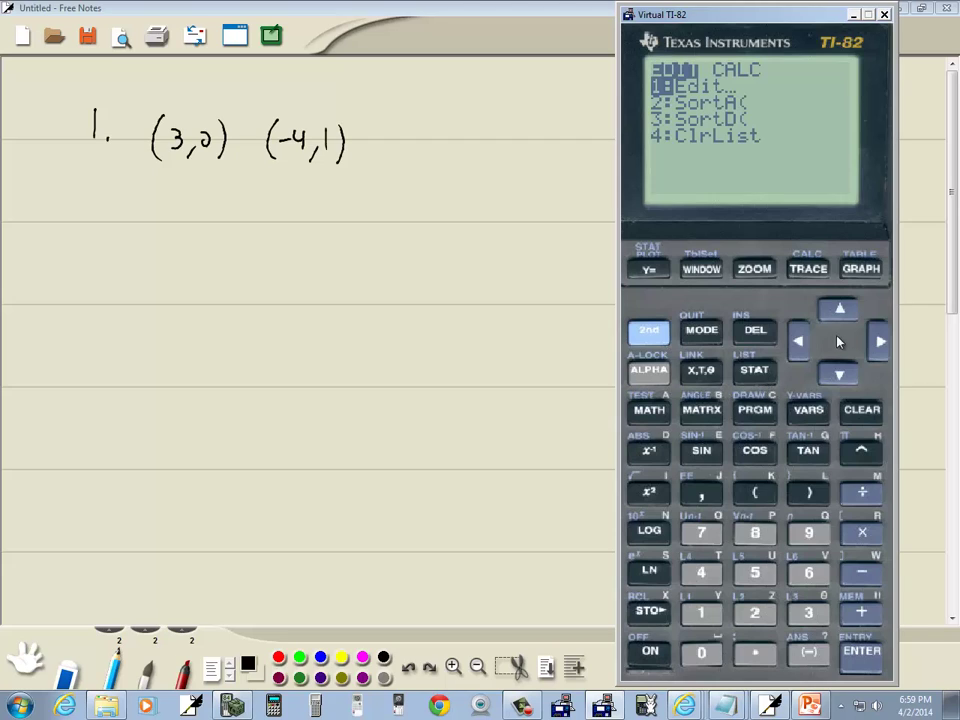
pyautogui.click(880, 342)
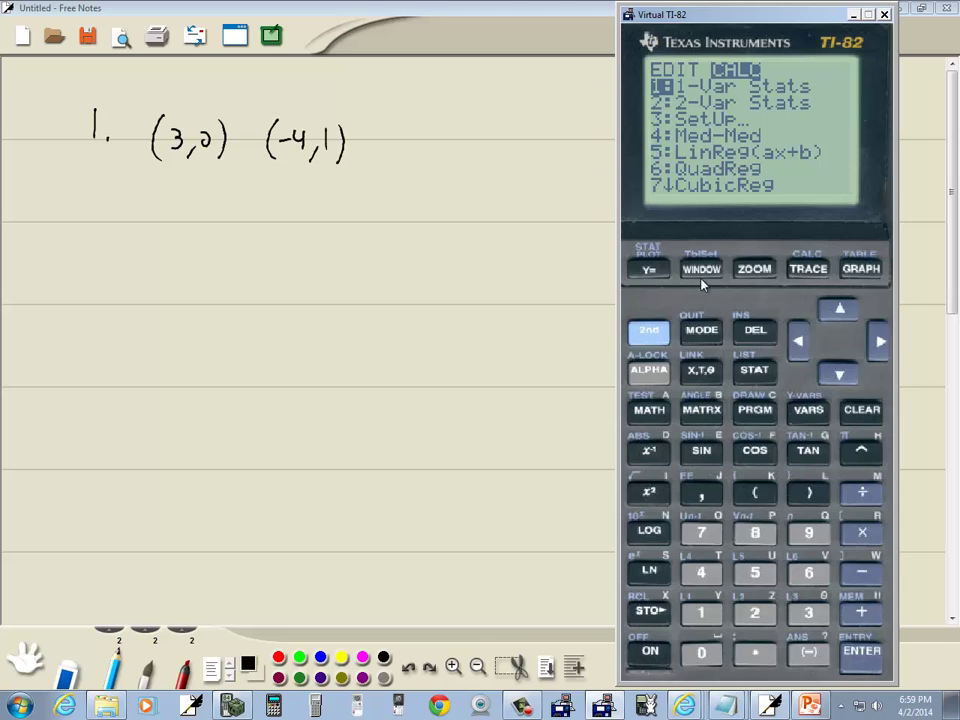
pyautogui.click(761, 576)
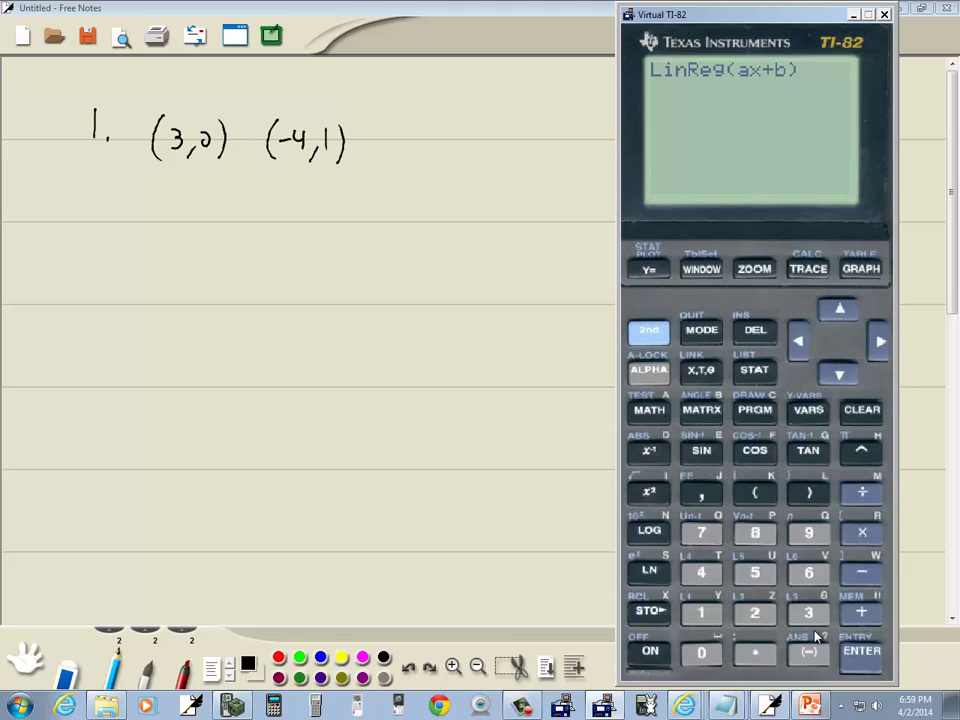
pyautogui.click(868, 657)
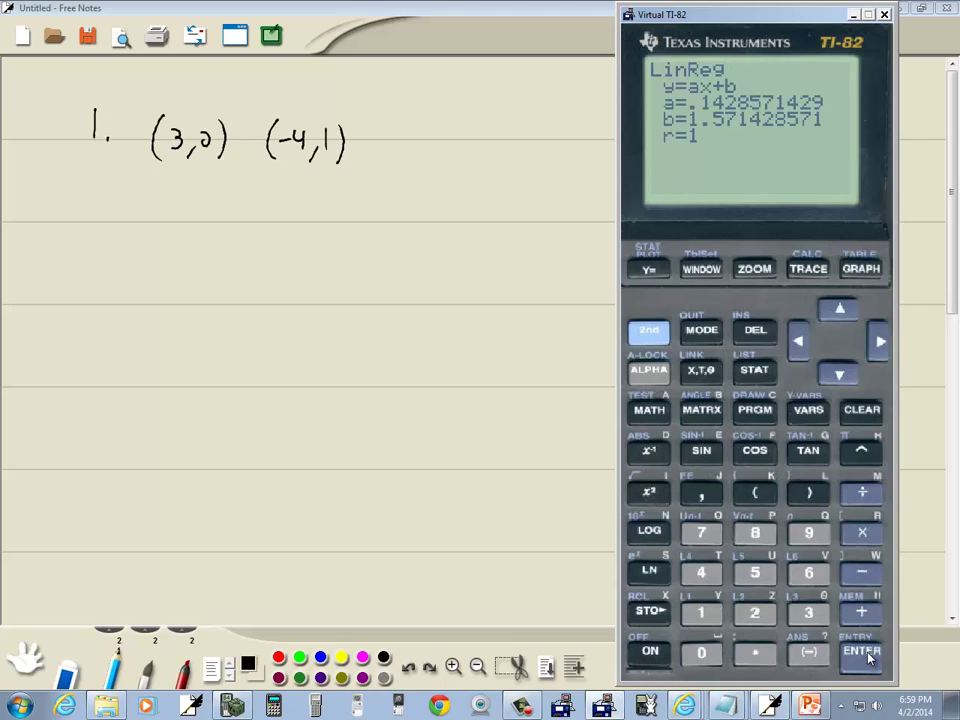
# - Write the general equation y = ax + b below the two points in Free Notes
pyautogui.click(187, 230)
pyautogui.moveTo(187, 230)
pyautogui.mouseDown()
pyautogui.moveTo(199, 199)
pyautogui.moveTo(192, 190)
pyautogui.moveTo(262, 210)
pyautogui.mouseUp()
pyautogui.moveTo(262, 195)
pyautogui.mouseDown()
pyautogui.moveTo(252, 210)
pyautogui.moveTo(277, 202)
pyautogui.mouseUp()
pyautogui.moveTo(270, 195)
pyautogui.mouseDown()
pyautogui.moveTo(270, 210)
pyautogui.moveTo(284, 208)
pyautogui.mouseUp()
# - On the calculator, recall the regression coefficient a from the statistics variables and convert it to a fraction
pyautogui.hotkey('alt', 'Tab')
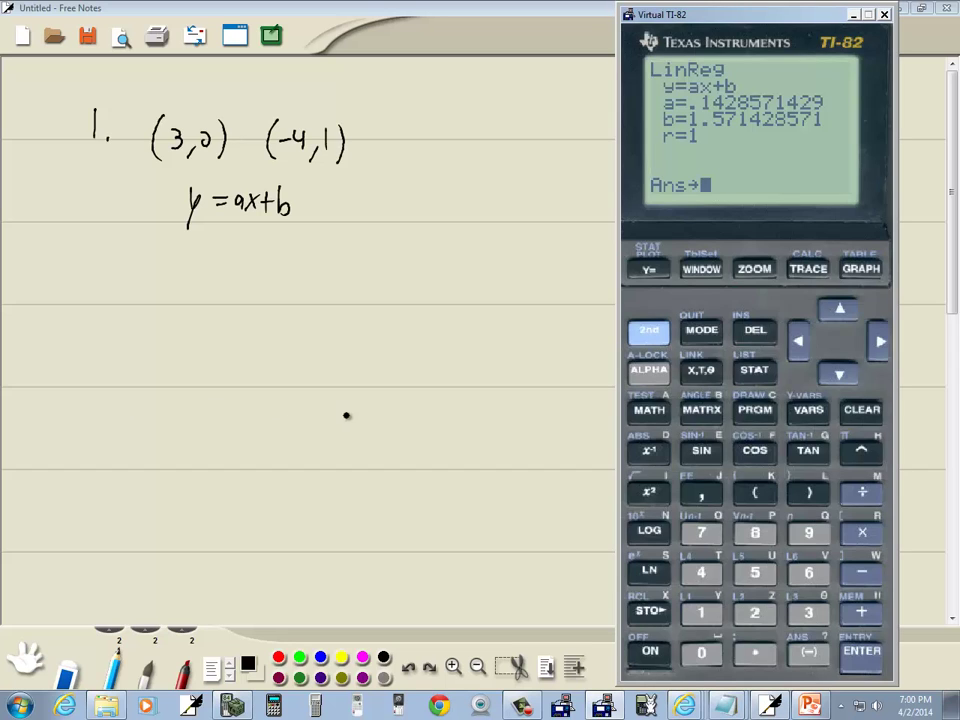
pyautogui.click(862, 409)
pyautogui.click(810, 412)
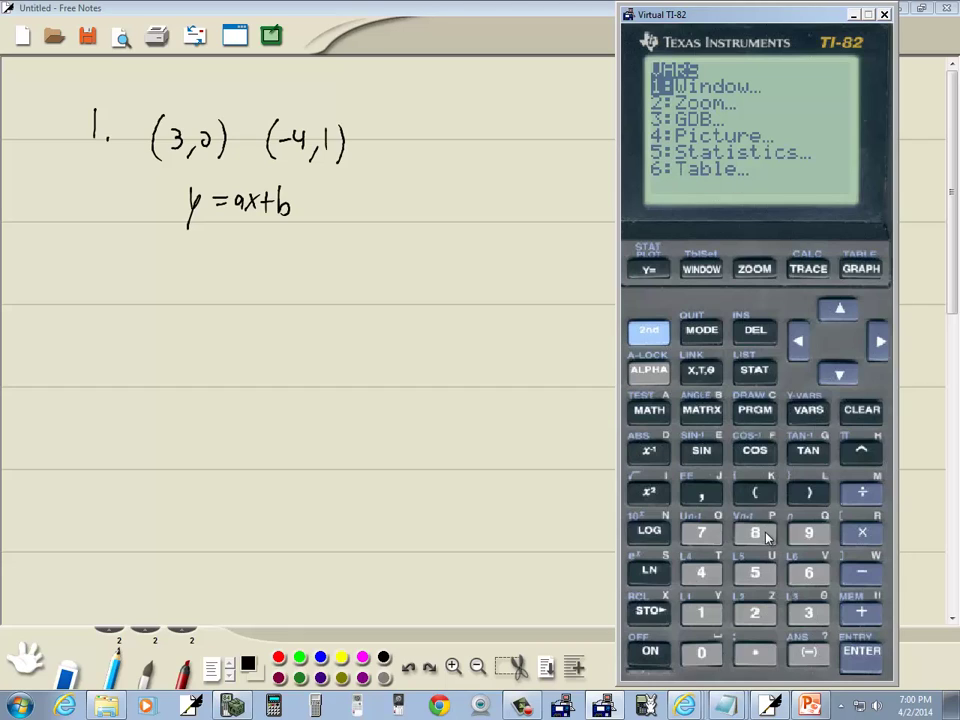
pyautogui.click(755, 572)
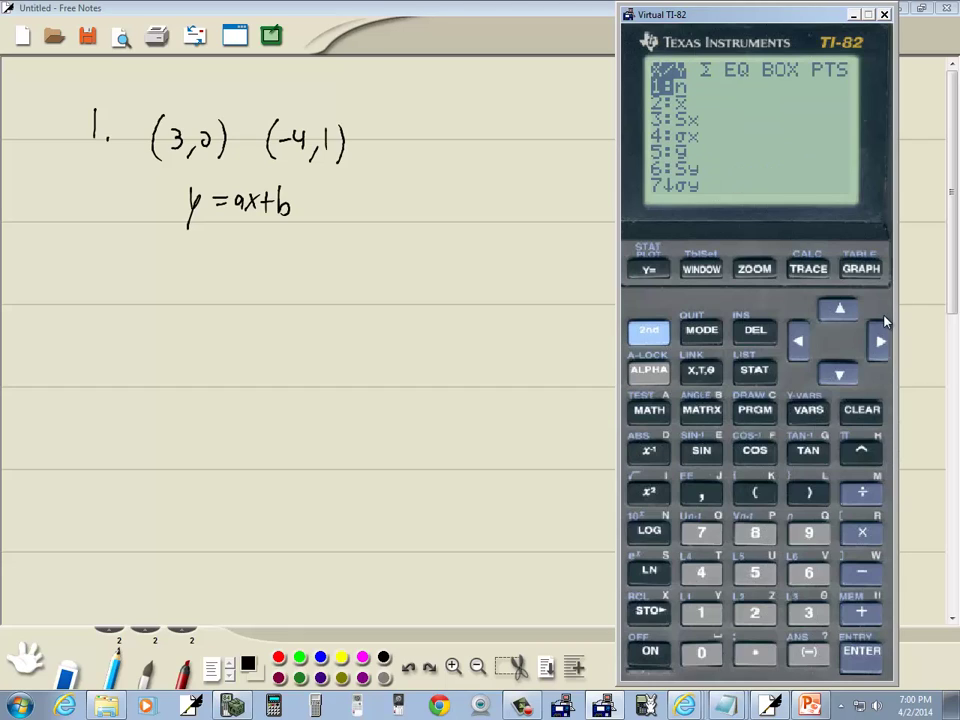
pyautogui.click(880, 341)
pyautogui.click(880, 341)
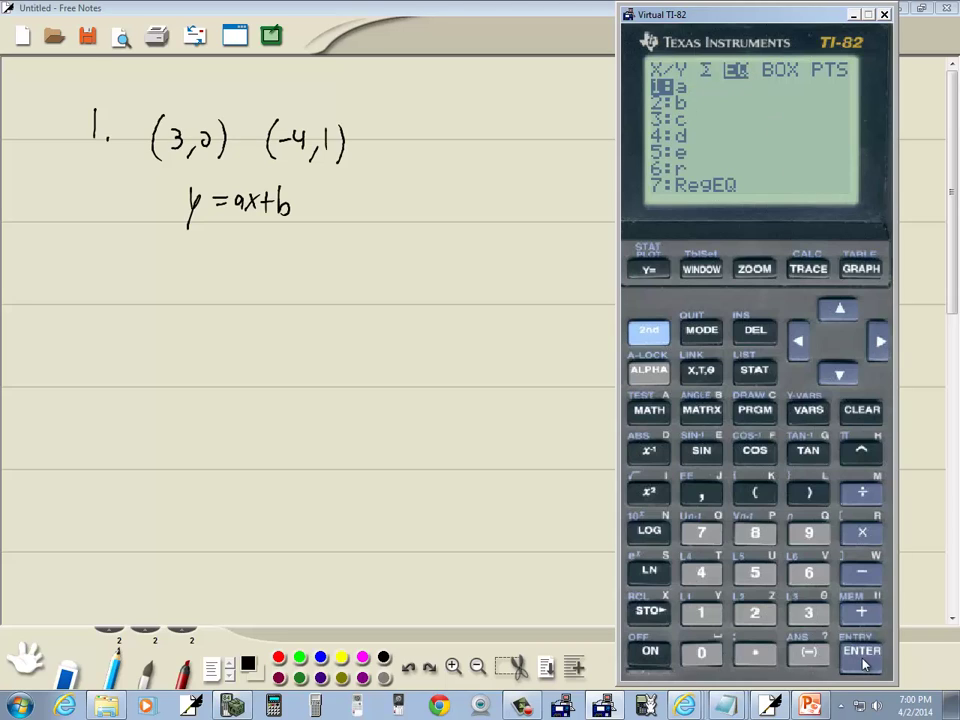
pyautogui.press('Return')
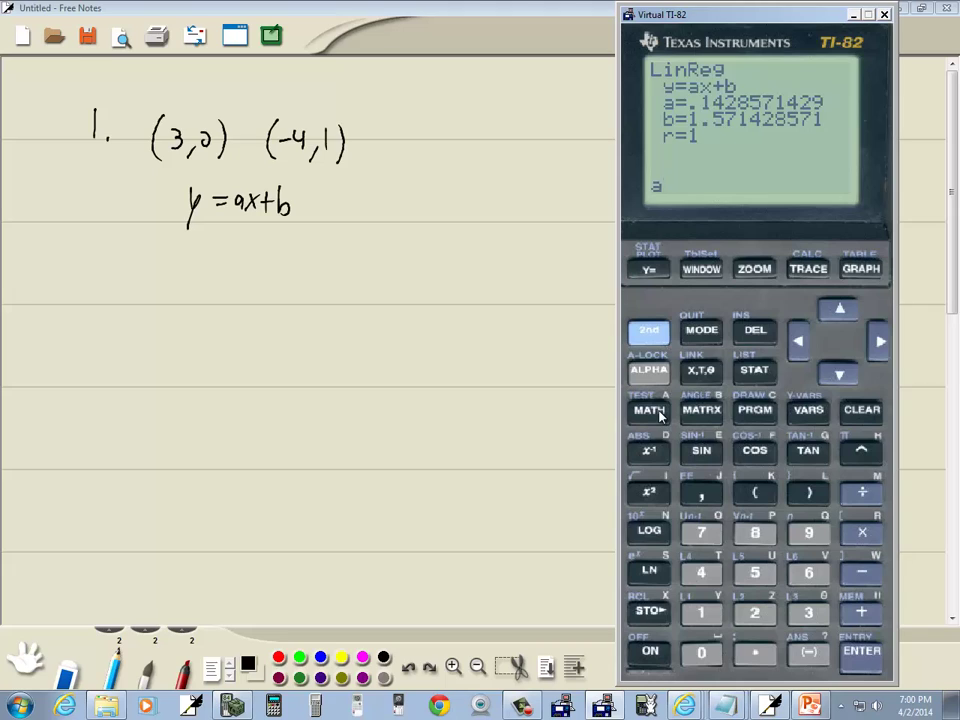
pyautogui.press('m')
pyautogui.click(860, 655)
pyautogui.click(860, 655)
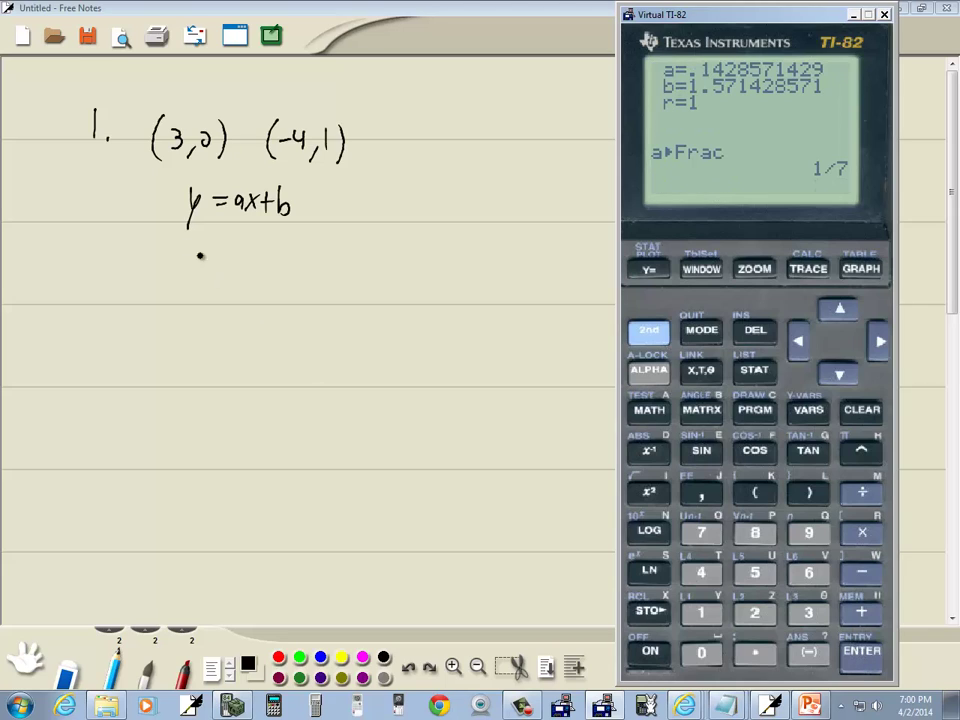
# - Write y = 1/7 x below the general equation in Free Notes and return to the calculator
pyautogui.moveTo(206, 262)
pyautogui.mouseDown()
pyautogui.moveTo(197, 282)
pyautogui.moveTo(205, 262)
pyautogui.moveTo(239, 249)
pyautogui.moveTo(247, 253)
pyautogui.moveTo(240, 269)
pyautogui.mouseUp()
pyautogui.moveTo(252, 248); pyautogui.dragTo(258, 268)
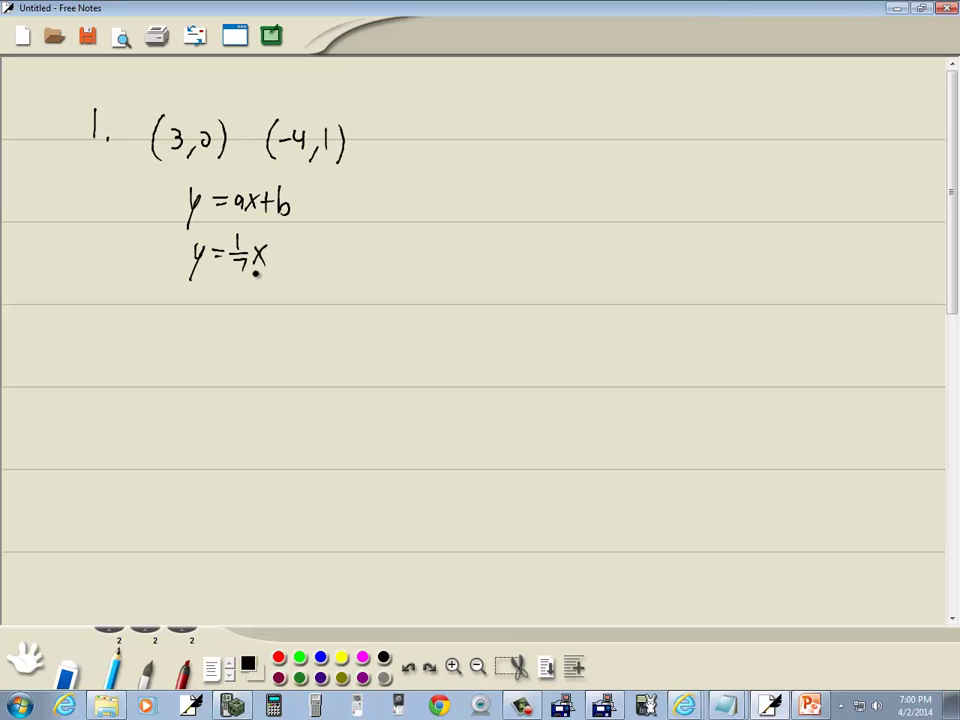
pyautogui.hotkey('alt', 'Tab')
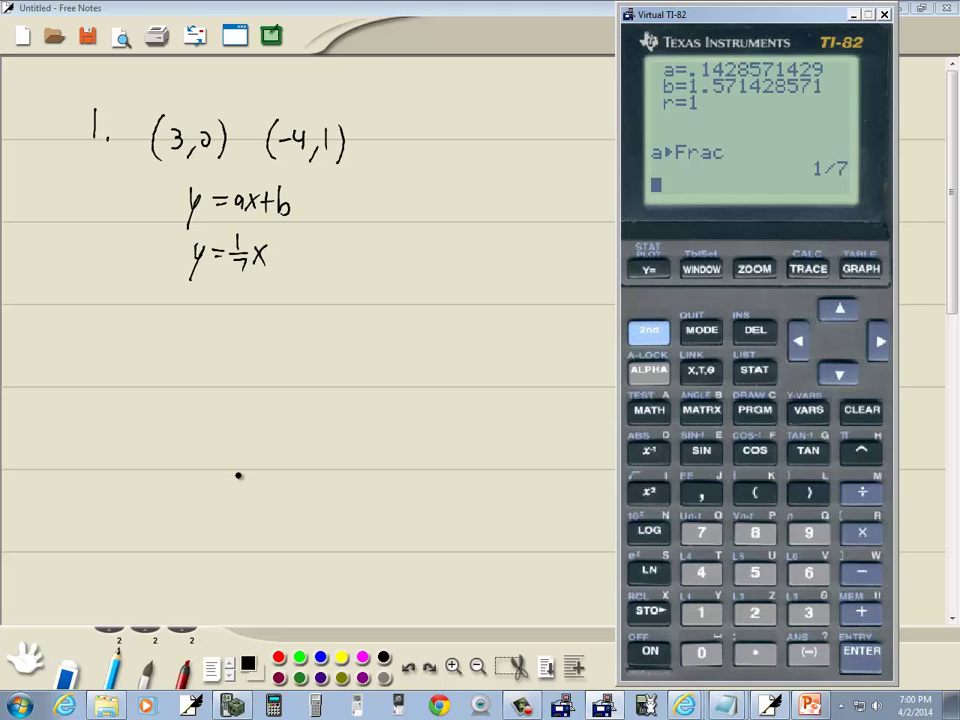
# - Recall the regression coefficient b from the statistics variables and convert it to a fraction
pyautogui.click(809, 410)
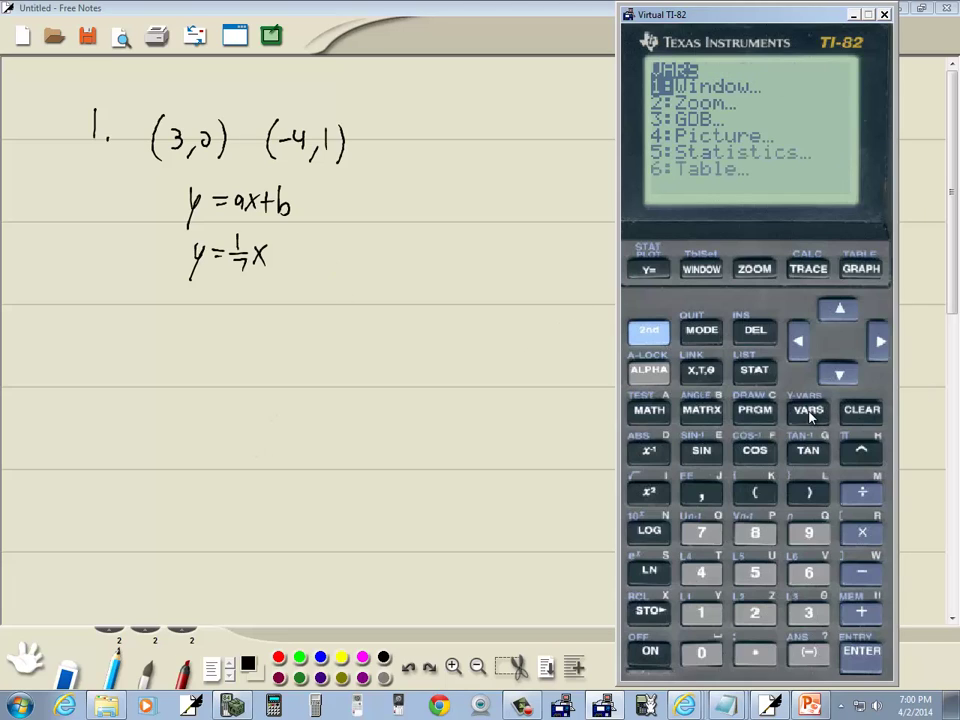
pyautogui.click(770, 588)
pyautogui.click(880, 342)
pyautogui.click(880, 342)
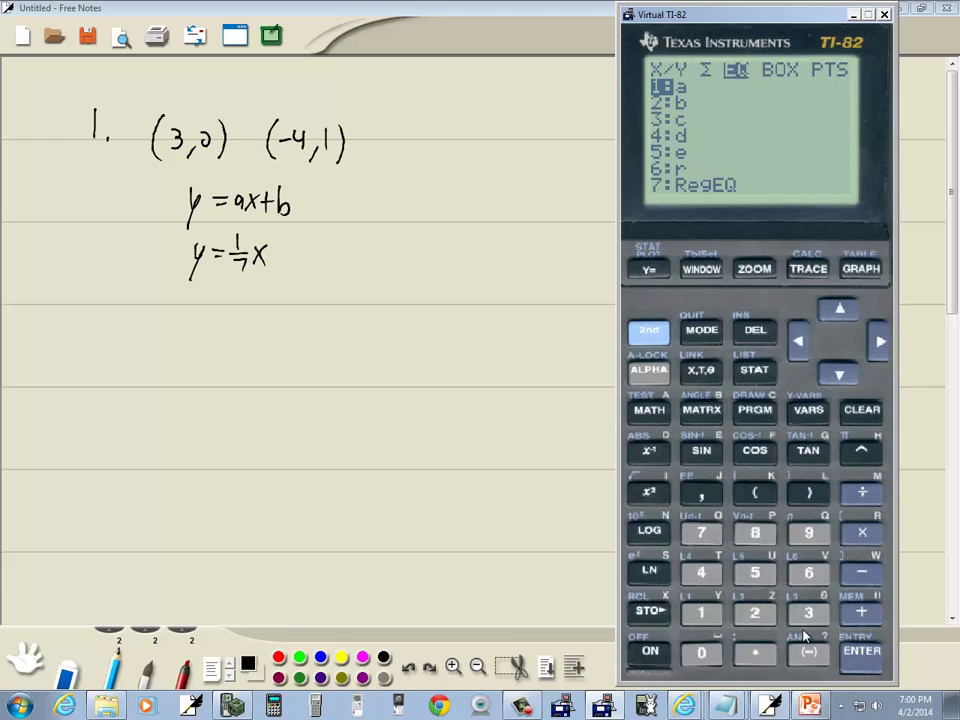
pyautogui.press('2')
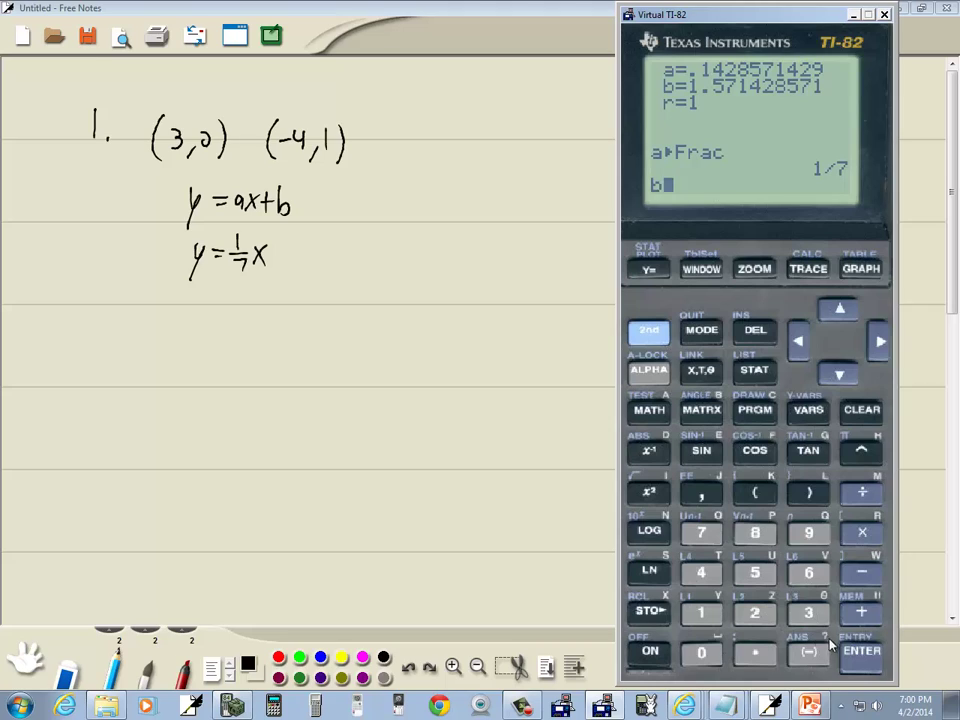
pyautogui.click(649, 410)
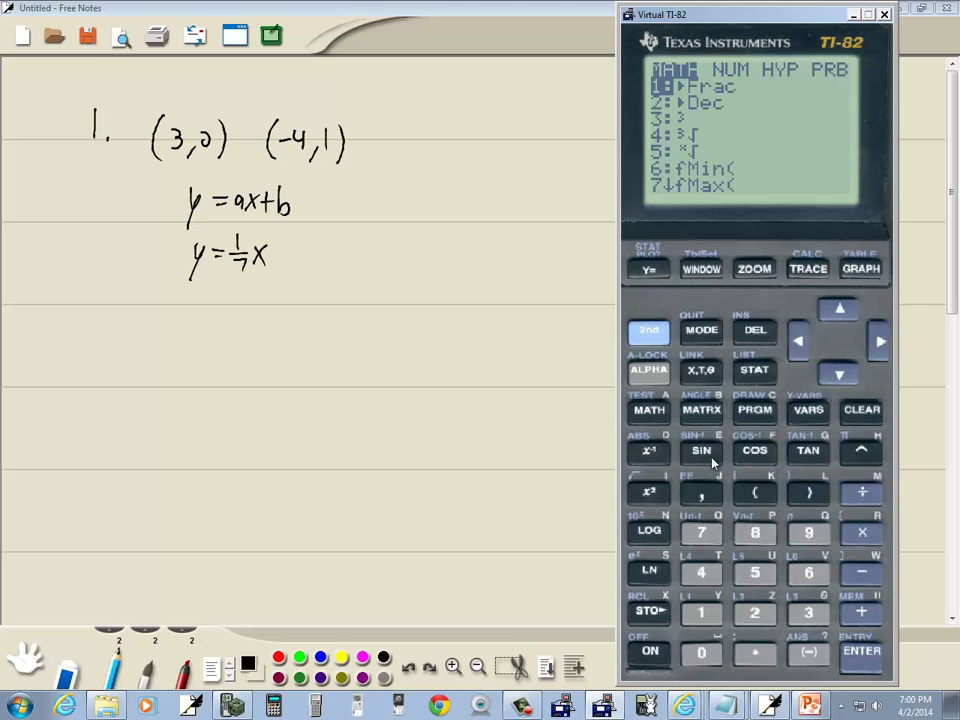
pyautogui.click(855, 651)
pyautogui.click(855, 651)
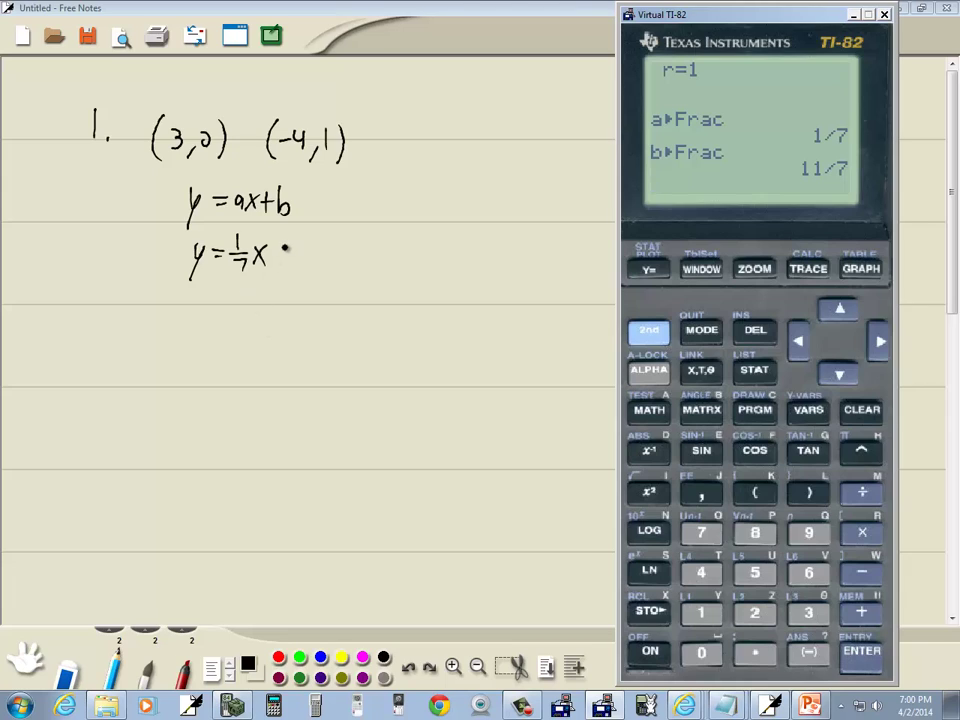
# - In Free Notes, complete the equation with + 11/7 and circle it as the answer
pyautogui.click(288, 250)
pyautogui.moveTo(278, 255); pyautogui.dragTo(294, 255)
pyautogui.moveTo(286, 247)
pyautogui.mouseDown()
pyautogui.moveTo(286, 263)
pyautogui.moveTo(308, 251)
pyautogui.mouseUp()
pyautogui.moveTo(315, 237); pyautogui.dragTo(322, 254)
pyautogui.moveTo(309, 258)
pyautogui.mouseDown()
pyautogui.moveTo(263, 289)
pyautogui.moveTo(200, 291)
pyautogui.moveTo(182, 232)
pyautogui.mouseUp()
pyautogui.moveTo(240, 216)
pyautogui.mouseDown()
pyautogui.moveTo(319, 239)
pyautogui.moveTo(330, 281)
pyautogui.mouseUp()
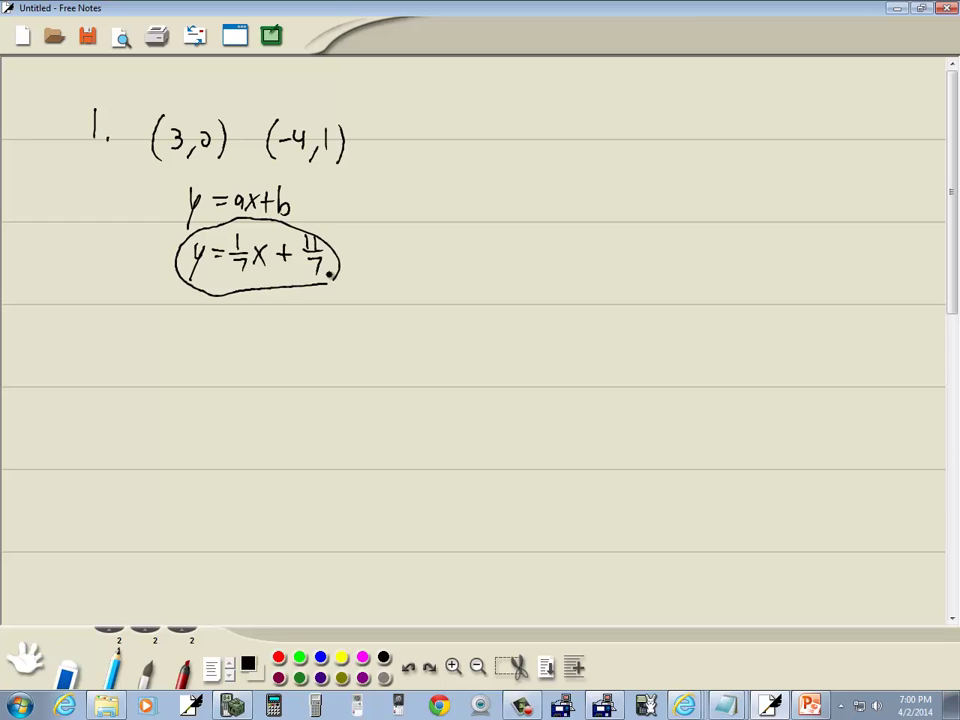
# - Write the problem number 2. below the circled answer and display the slide for problem 2 in PowerPoint
pyautogui.moveTo(72, 318); pyautogui.dragTo(90, 338)
pyautogui.click(101, 340)
pyautogui.hotkey('alt', 'Tab')
pyautogui.hotkey('alt', 'Tab')
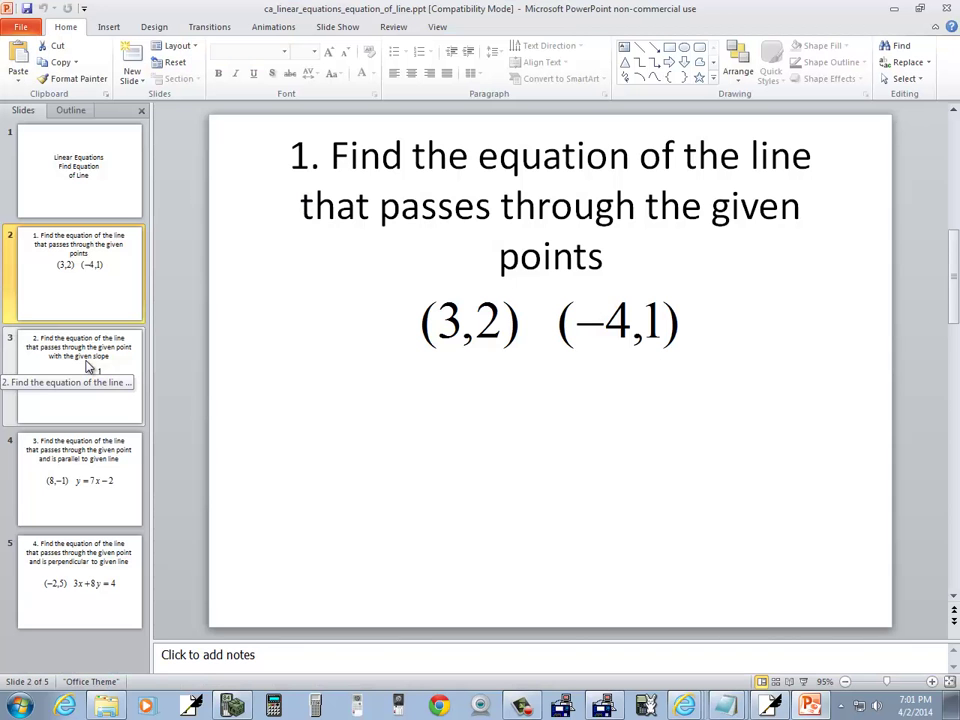
pyautogui.click(88, 366)
# - Copy the point (4,5) and the slope m = 1/2 beside number 2 in Free Notes, checking the slide
pyautogui.hotkey('alt', 'Tab')
pyautogui.moveTo(163, 326)
pyautogui.mouseDown()
pyautogui.moveTo(161, 357)
pyautogui.moveTo(174, 338)
pyautogui.moveTo(182, 355)
pyautogui.moveTo(205, 340)
pyautogui.moveTo(211, 356)
pyautogui.moveTo(229, 326)
pyautogui.mouseUp()
pyautogui.hotkey('alt', 'Tab')
pyautogui.hotkey('alt', 'Tab')
pyautogui.moveTo(282, 352)
pyautogui.mouseDown()
pyautogui.moveTo(296, 338)
pyautogui.moveTo(308, 352)
pyautogui.mouseUp()
pyautogui.moveTo(310, 339); pyautogui.dragTo(357, 340)
pyautogui.moveTo(341, 348); pyautogui.dragTo(357, 369)
pyautogui.hotkey('alt', 'Tab')
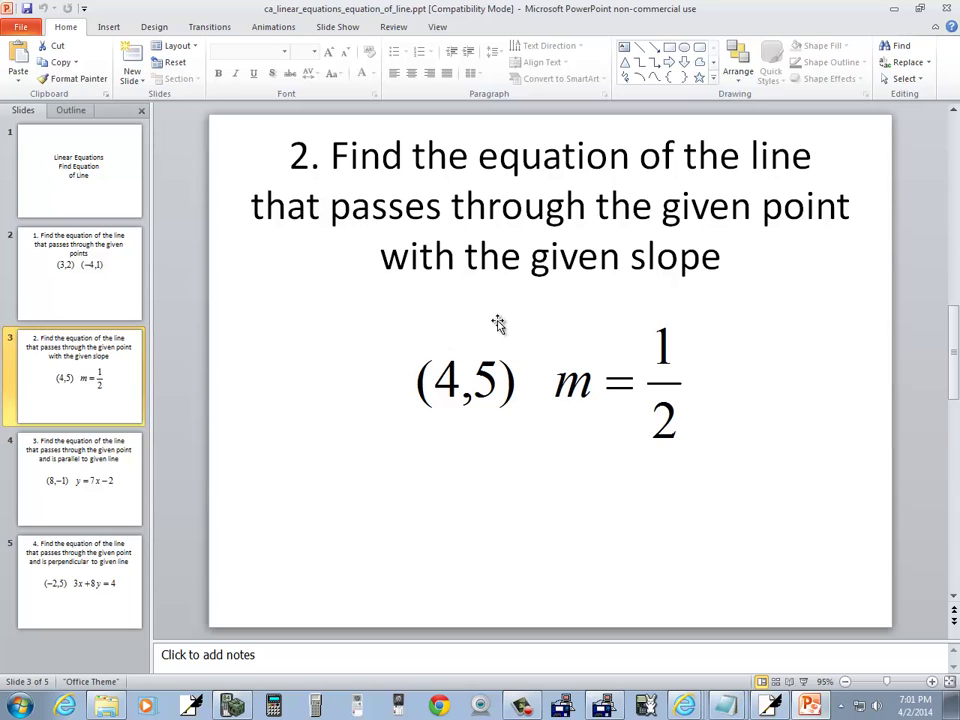
pyautogui.hotkey('alt', 'Tab')
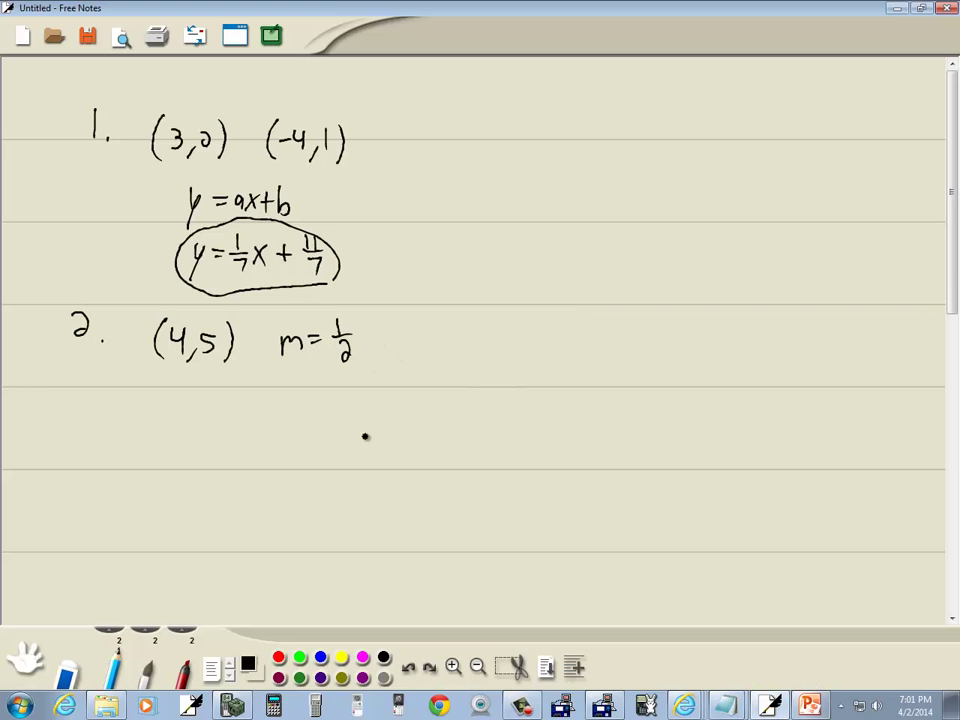
# - In red ink, label the slope's numerator 1 as y and its denominator 2 as x
pyautogui.click(278, 657)
pyautogui.moveTo(352, 327)
pyautogui.mouseDown()
pyautogui.moveTo(398, 317)
pyautogui.moveTo(386, 352)
pyautogui.moveTo(396, 345)
pyautogui.moveTo(398, 356)
pyautogui.mouseUp()
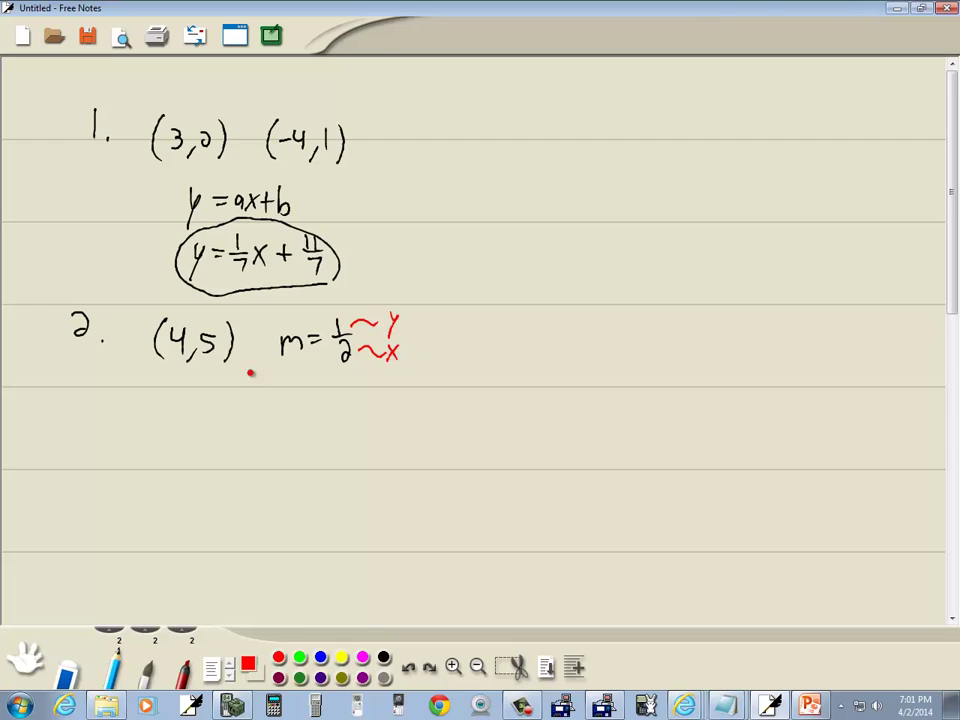
# - In red, label the coordinates of (4,5) as x and y with +2 and +1 beneath, and write the new point (6,6) below in black
pyautogui.moveTo(173, 308); pyautogui.dragTo(181, 316)
pyautogui.moveTo(181, 308)
pyautogui.mouseDown()
pyautogui.moveTo(173, 316)
pyautogui.moveTo(201, 323)
pyautogui.mouseUp()
pyautogui.moveTo(199, 376); pyautogui.dragTo(210, 376)
pyautogui.moveTo(205, 371); pyautogui.dragTo(217, 384)
pyautogui.moveTo(155, 377); pyautogui.dragTo(178, 381)
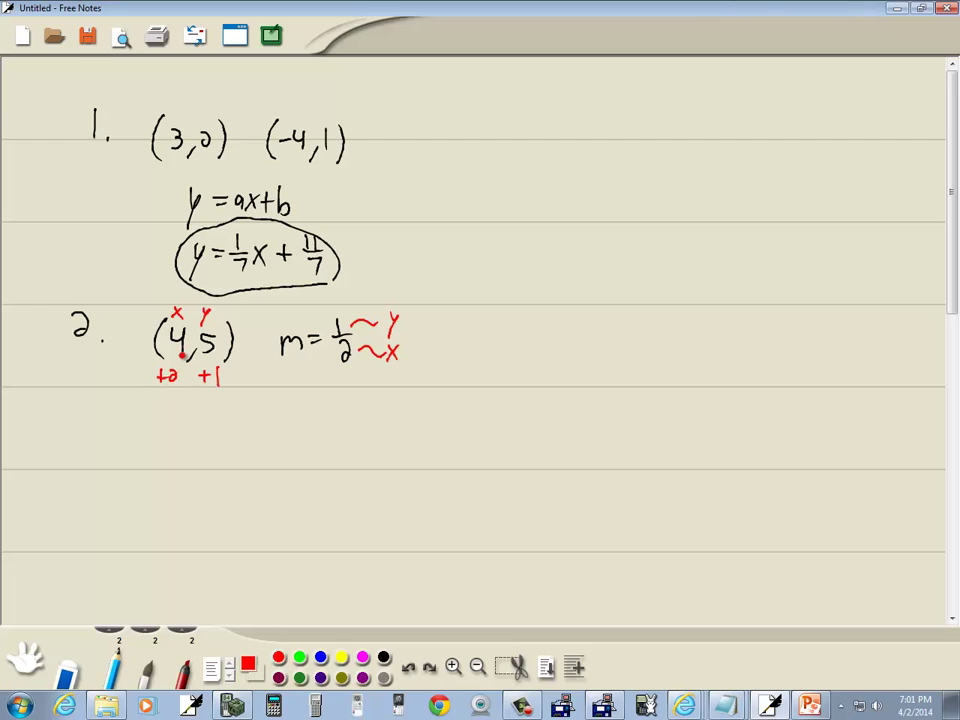
pyautogui.click(383, 657)
pyautogui.moveTo(157, 409)
pyautogui.mouseDown()
pyautogui.moveTo(157, 446)
pyautogui.moveTo(173, 437)
pyautogui.moveTo(186, 451)
pyautogui.moveTo(209, 438)
pyautogui.moveTo(230, 448)
pyautogui.mouseUp()
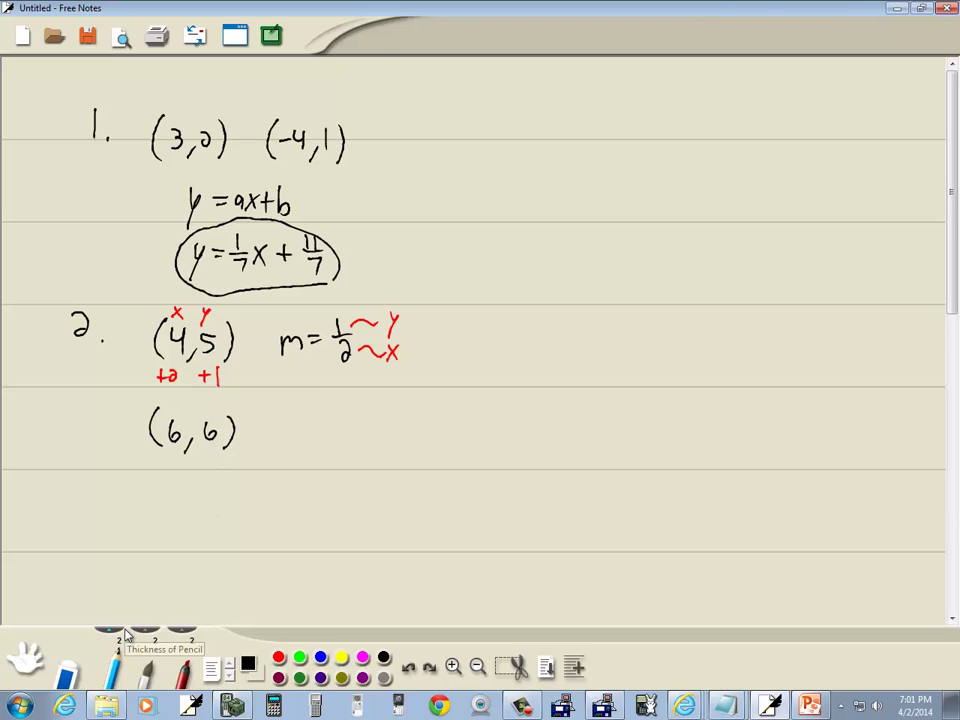
# - Switch to the Virtual TI-82, clear its screen and open the statistics list editor
pyautogui.hotkey('alt', 'Tab')
pyautogui.press('Tab')
pyautogui.press('Tab')
pyautogui.press('Tab')
pyautogui.press('Tab')
pyautogui.press('Tab')
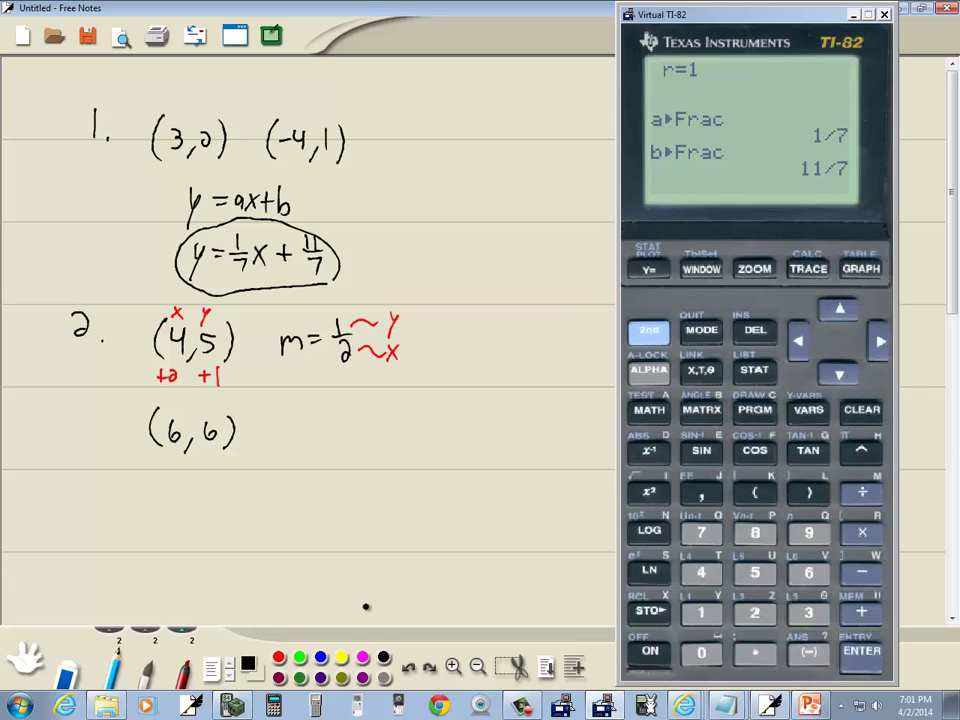
pyautogui.click(855, 413)
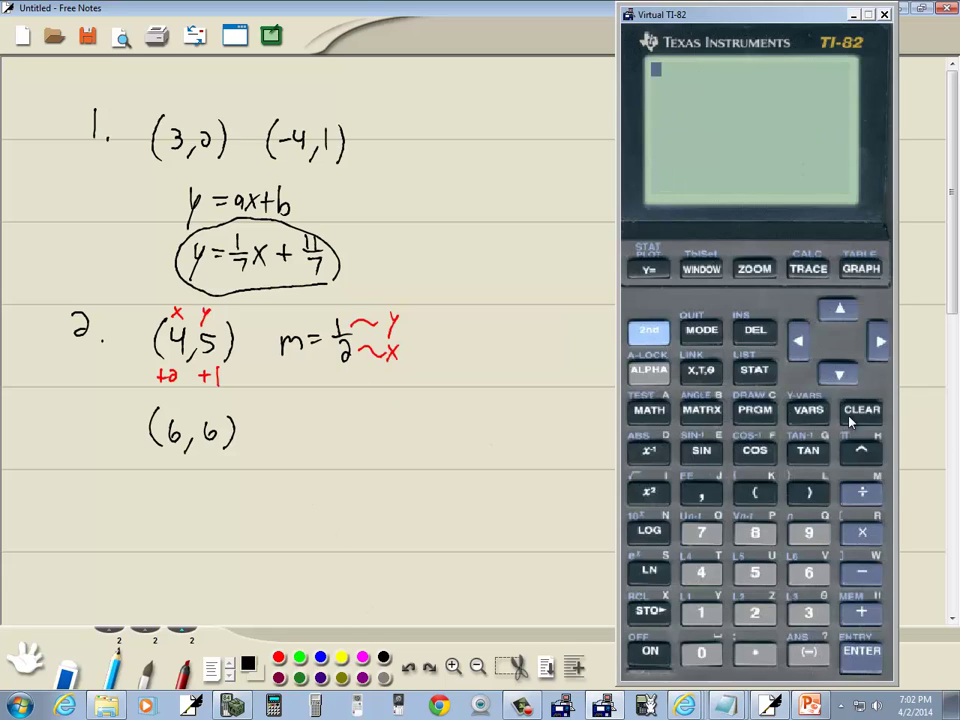
pyautogui.click(753, 370)
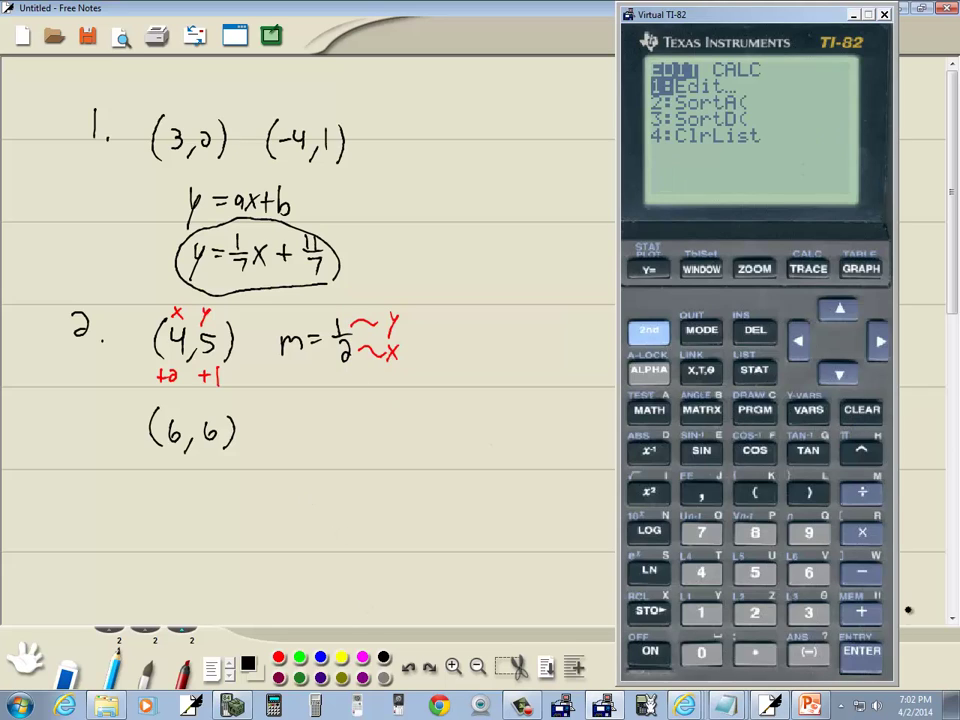
pyautogui.click(866, 654)
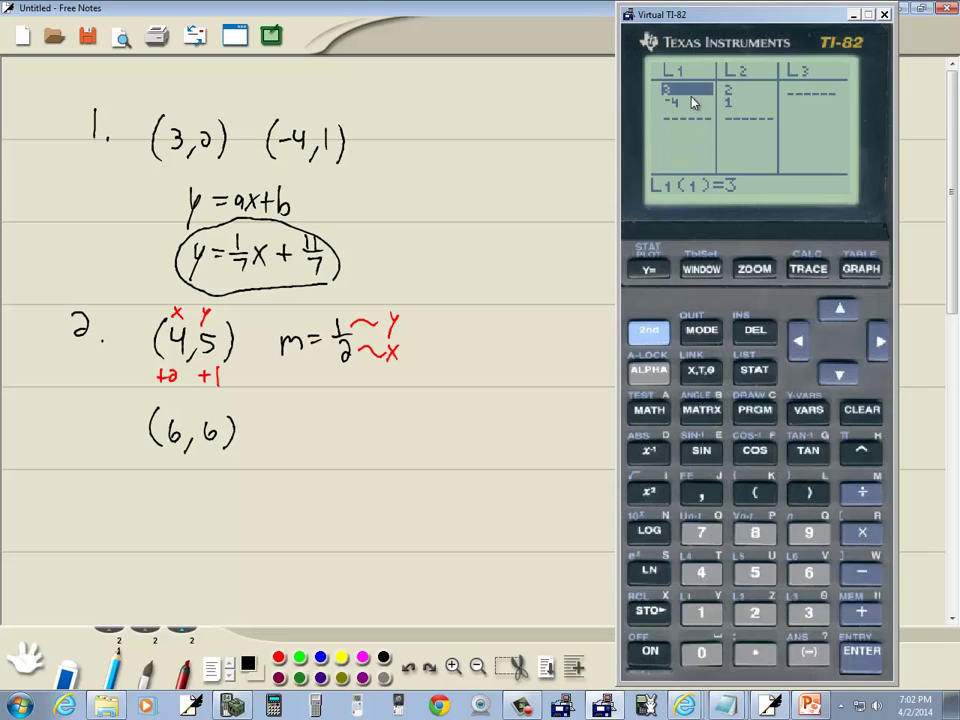
# - Delete both old entries from lists L1 and L2 and return to the first row of L1
pyautogui.click(760, 333)
pyautogui.click(760, 333)
pyautogui.click(880, 342)
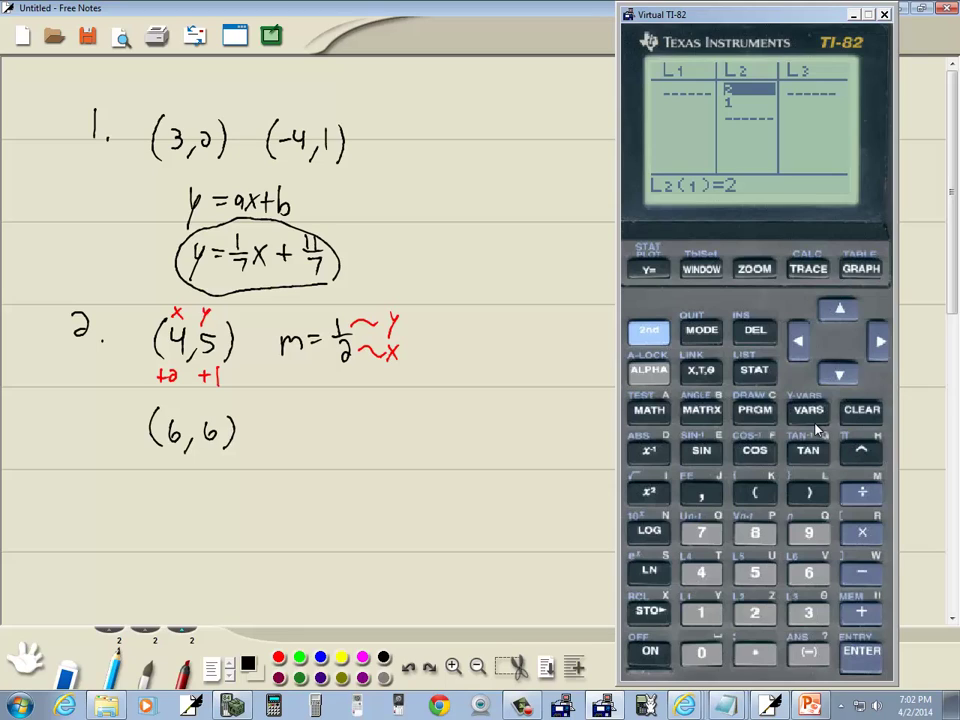
pyautogui.click(758, 330)
pyautogui.click(760, 333)
pyautogui.click(799, 341)
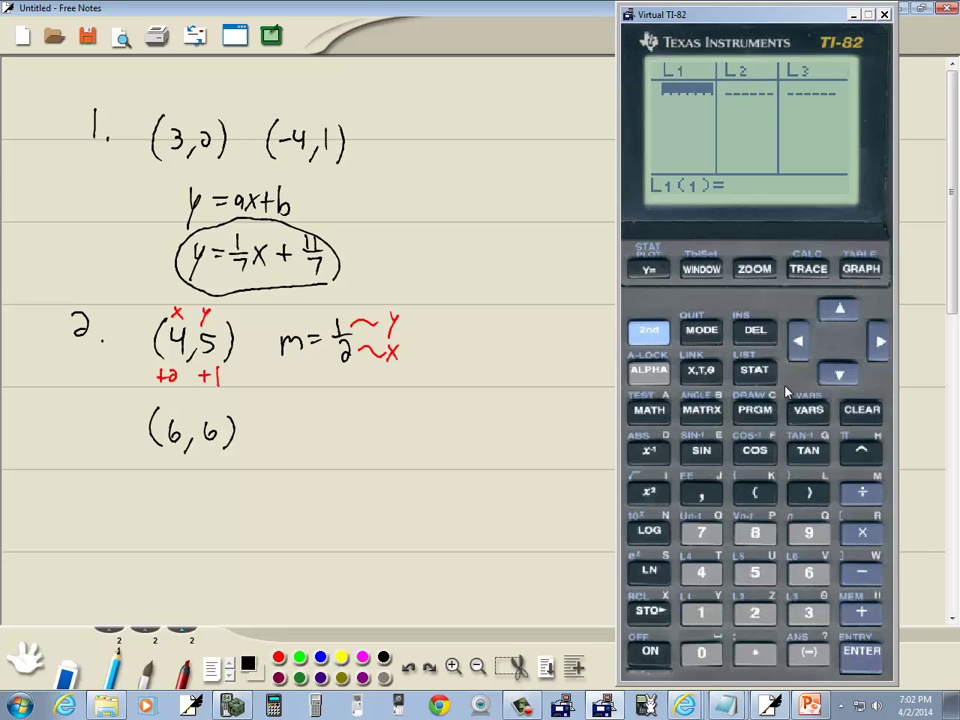
# - Enter the x-values 4 and 6 in list L1 and move to the first row of L2
pyautogui.click(703, 576)
pyautogui.click(860, 652)
pyautogui.click(808, 573)
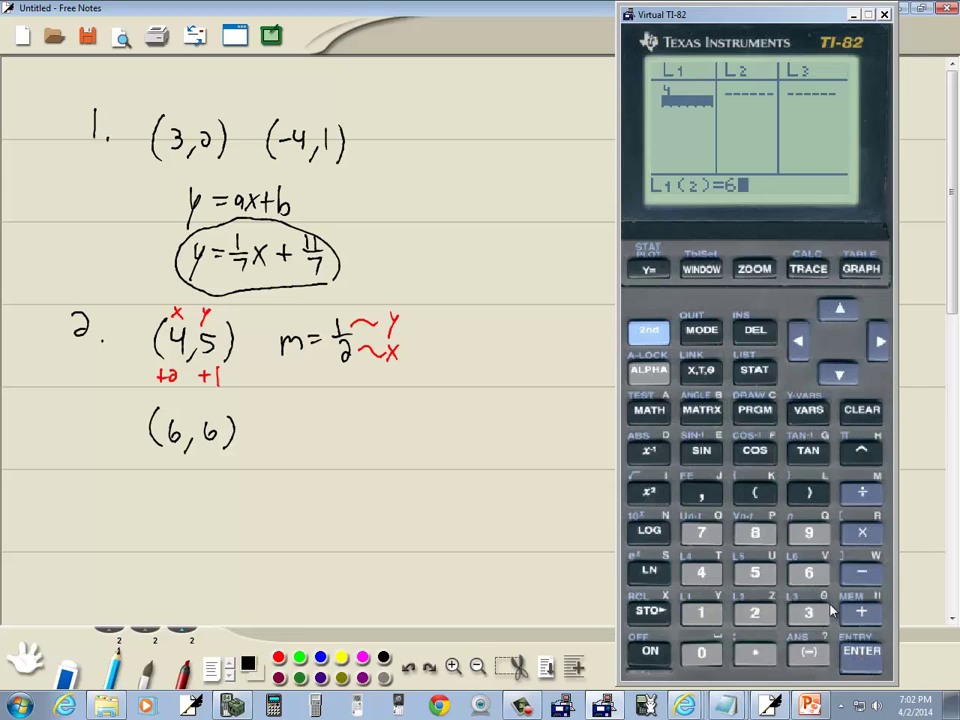
pyautogui.click(860, 652)
pyautogui.click(877, 342)
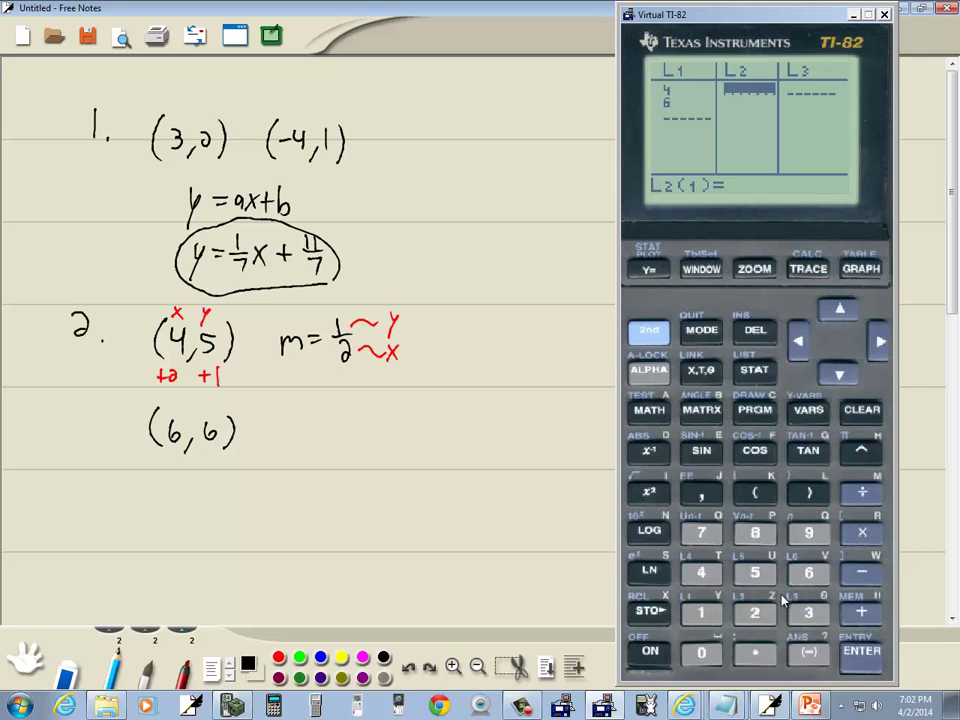
# - Enter the y-values 5 and 6 in list L2 and quit the list editor
pyautogui.click(755, 573)
pyautogui.press('Return')
pyautogui.click(809, 573)
pyautogui.click(862, 651)
pyautogui.click(648, 330)
pyautogui.click(701, 330)
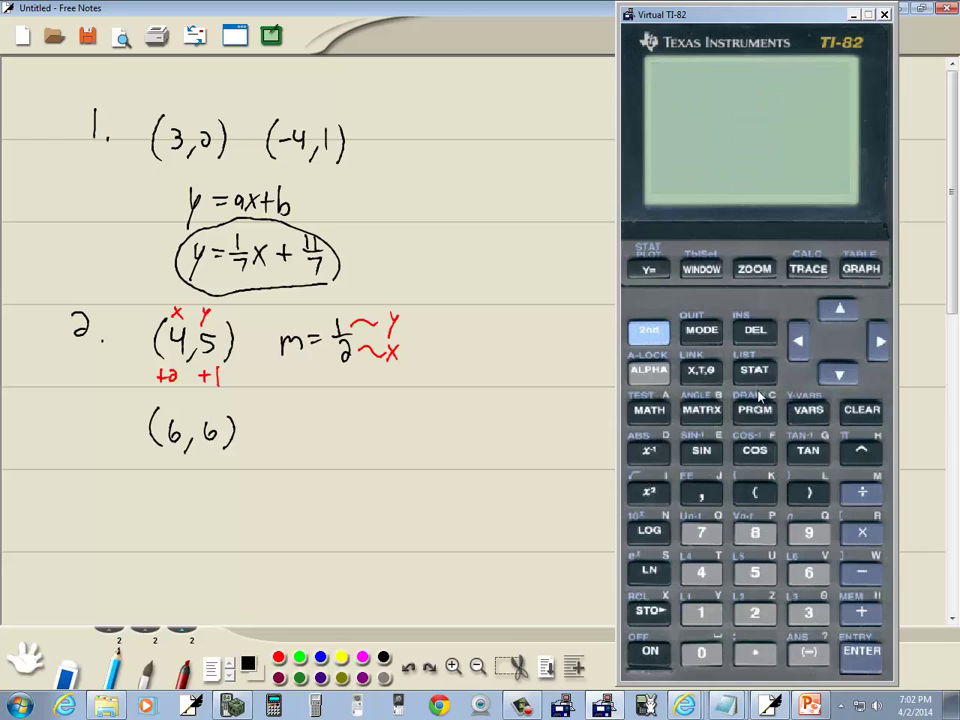
# - Run the LinReg(ax+b) linear regression on the two entered points
pyautogui.click(755, 373)
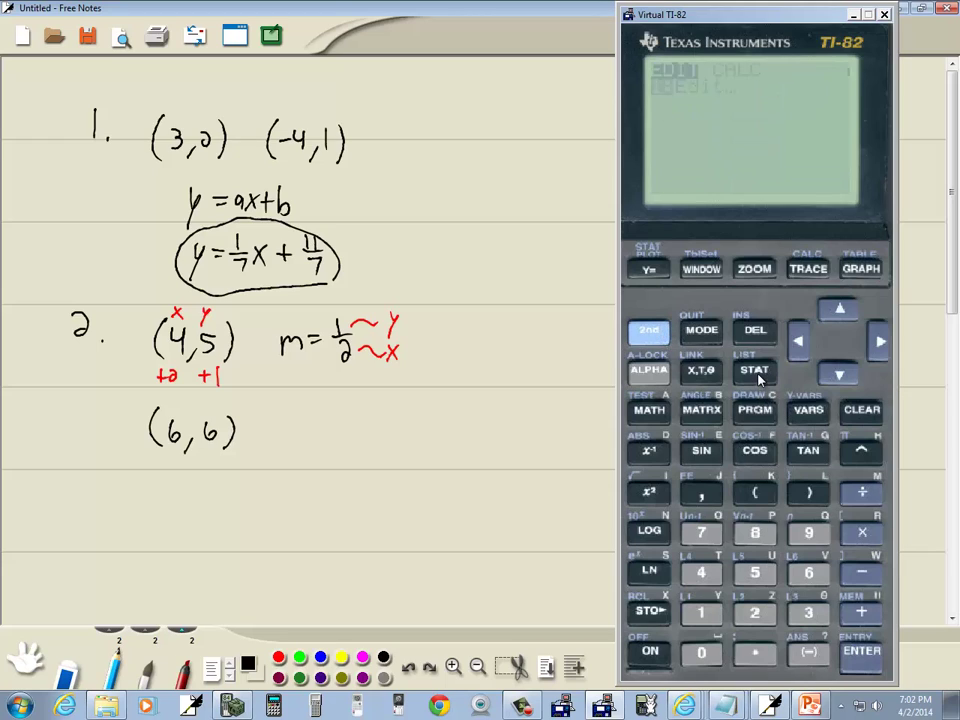
pyautogui.click(880, 341)
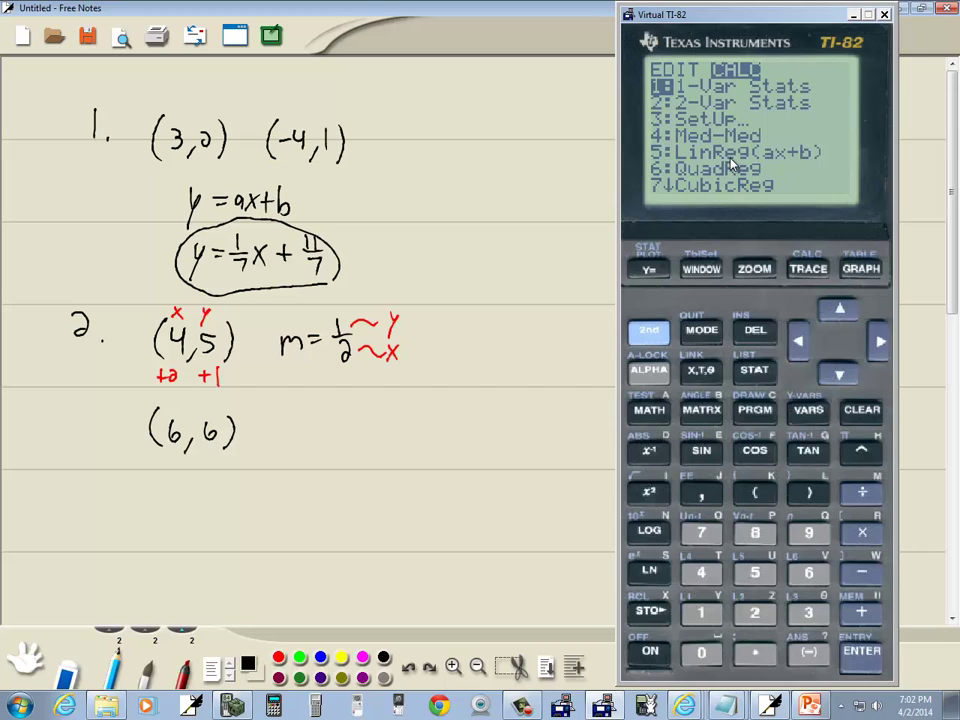
pyautogui.click(755, 572)
pyautogui.click(863, 655)
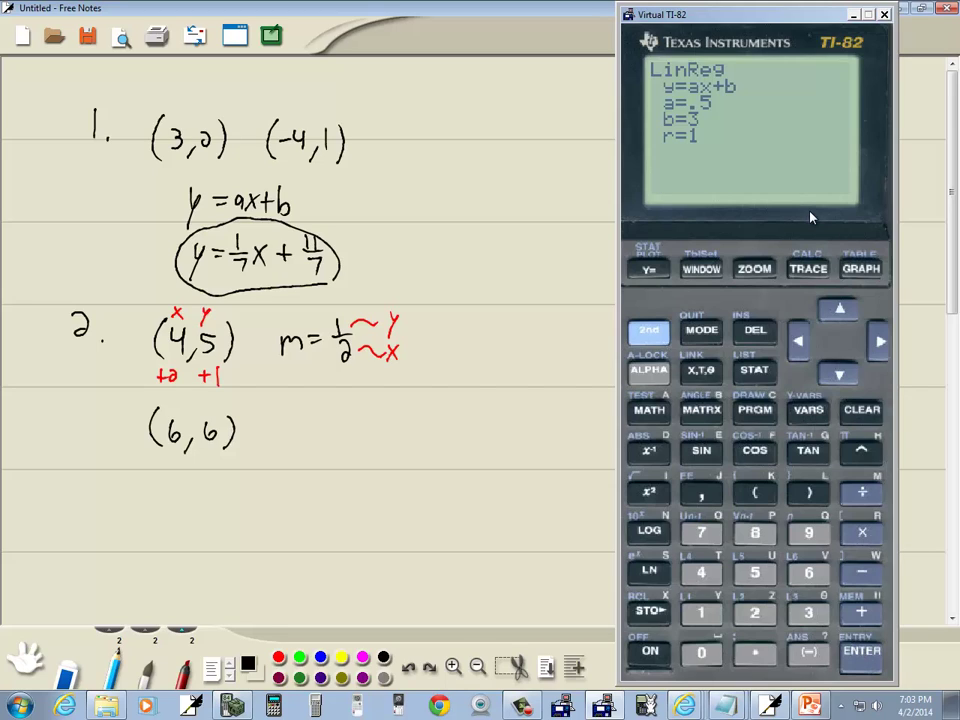
# - In Free Notes, write the general form y = ax+b below the point (6,6)
pyautogui.moveTo(210, 478)
pyautogui.mouseDown()
pyautogui.moveTo(206, 513)
pyautogui.moveTo(242, 479)
pyautogui.mouseUp()
pyautogui.moveTo(229, 488); pyautogui.dragTo(273, 492)
pyautogui.moveTo(273, 481)
pyautogui.mouseDown()
pyautogui.moveTo(263, 492)
pyautogui.moveTo(290, 484)
pyautogui.mouseUp()
pyautogui.moveTo(284, 478)
pyautogui.mouseDown()
pyautogui.moveTo(284, 491)
pyautogui.moveTo(300, 494)
pyautogui.mouseUp()
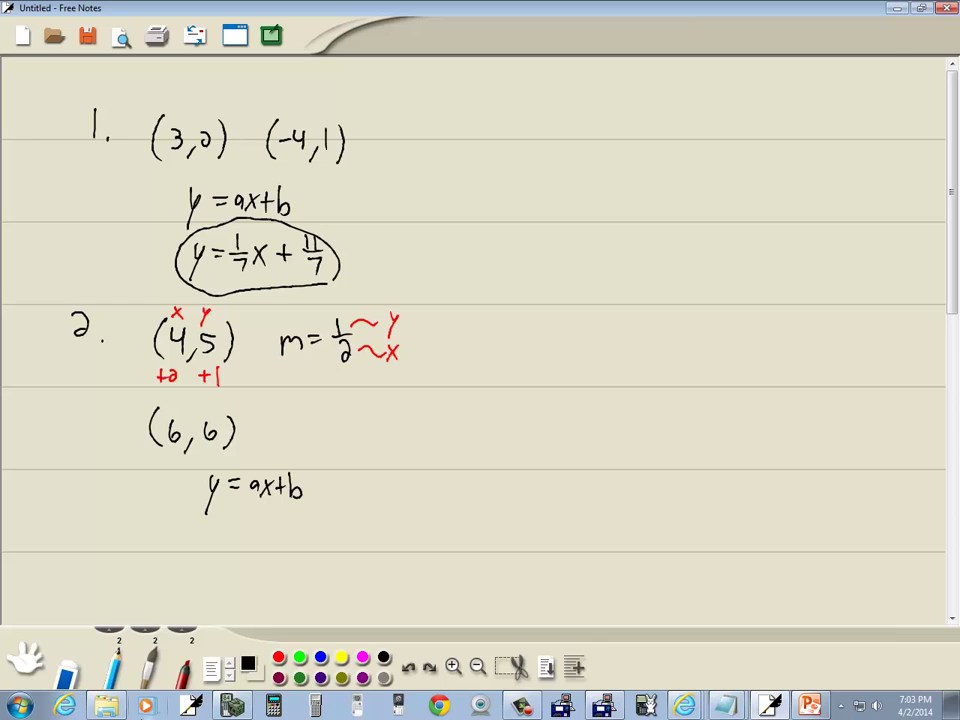
# - On the Virtual TI-82, recall the regression coefficient a from the statistics variables and convert it to a fraction
pyautogui.click(145, 706)
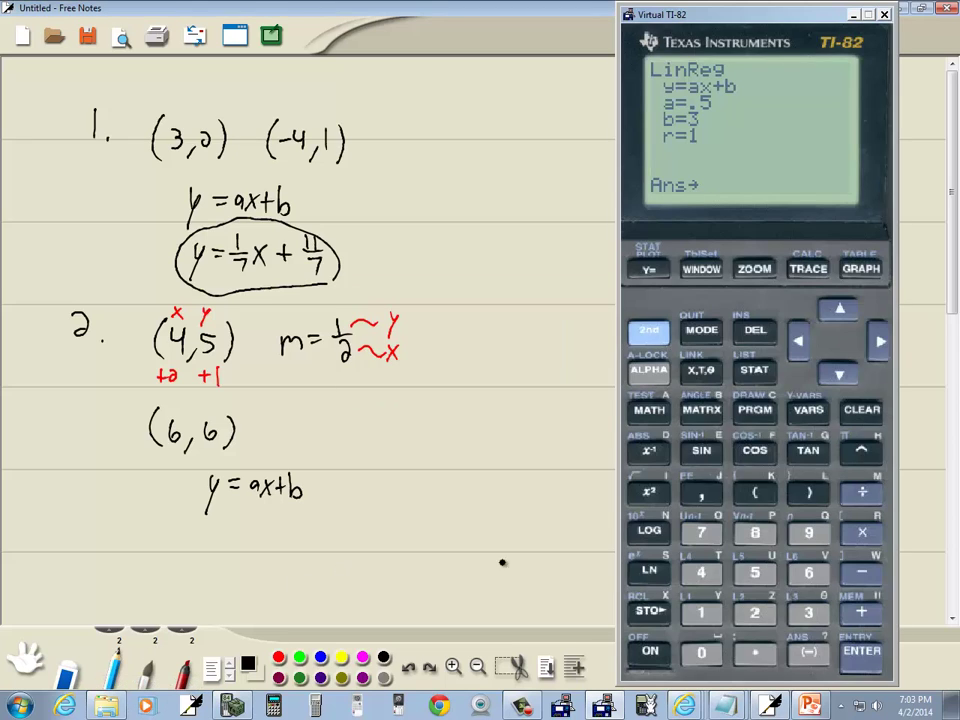
pyautogui.click(866, 421)
pyautogui.click(809, 410)
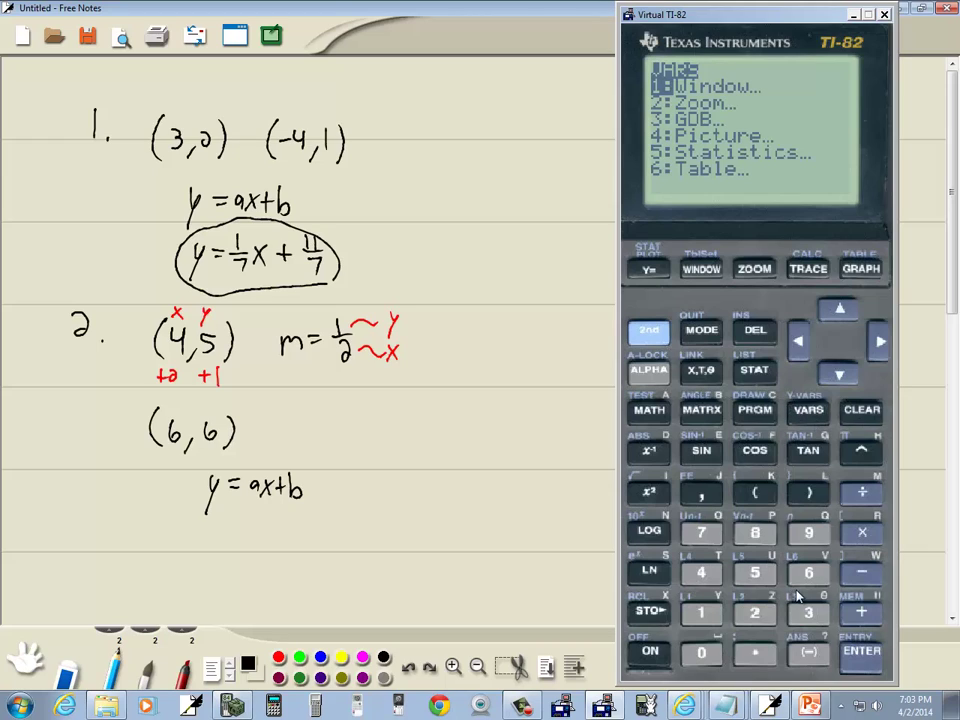
pyautogui.click(756, 576)
pyautogui.click(880, 342)
pyautogui.click(880, 342)
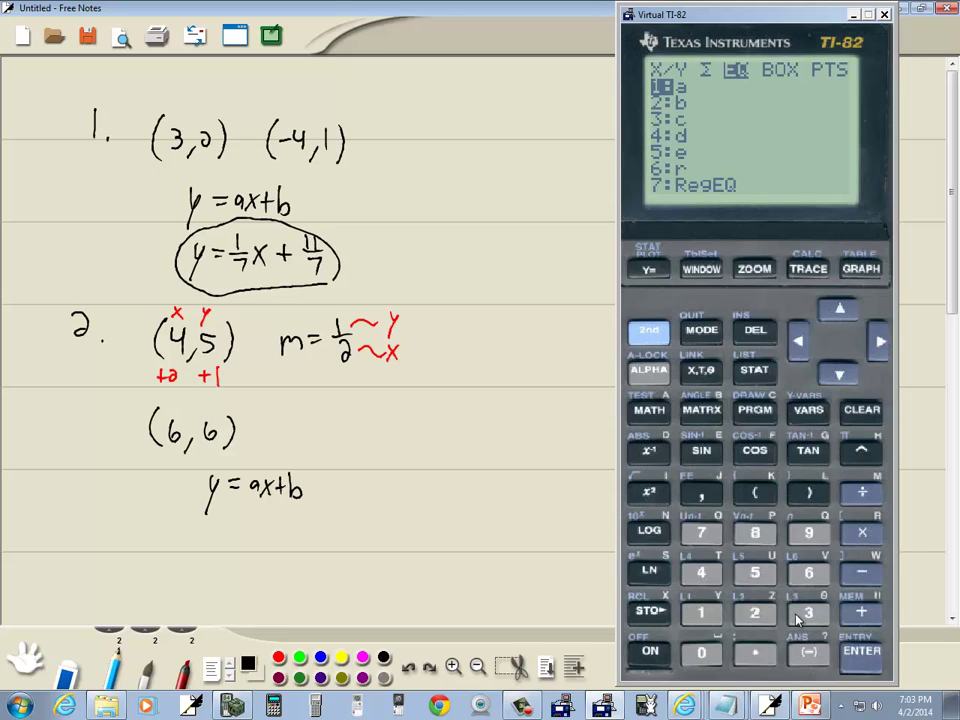
pyautogui.click(706, 615)
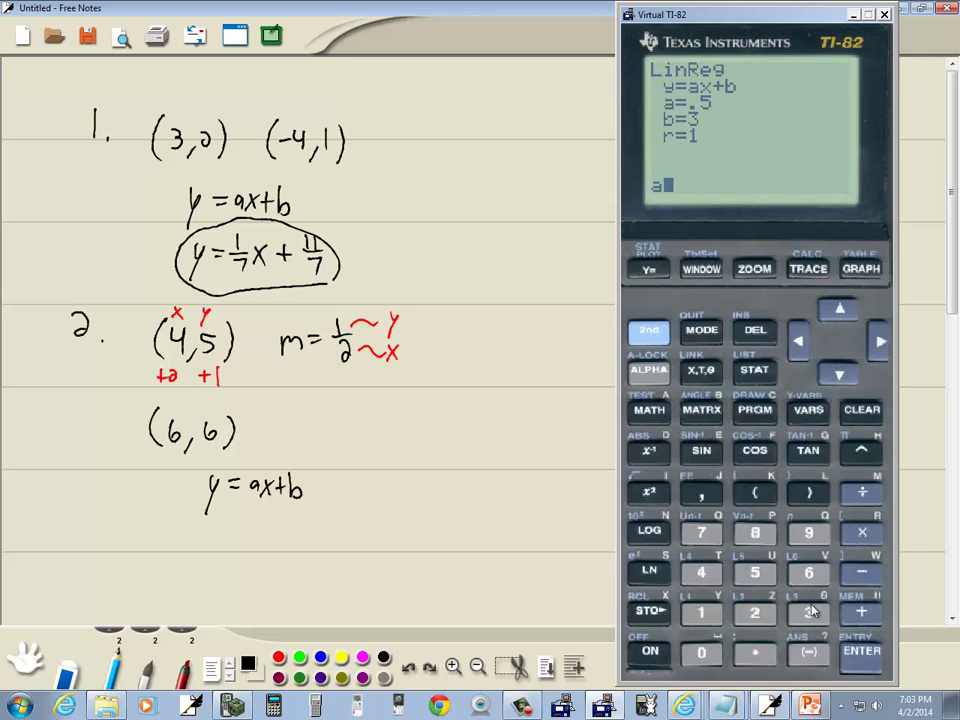
pyautogui.click(649, 410)
pyautogui.click(862, 651)
pyautogui.click(862, 651)
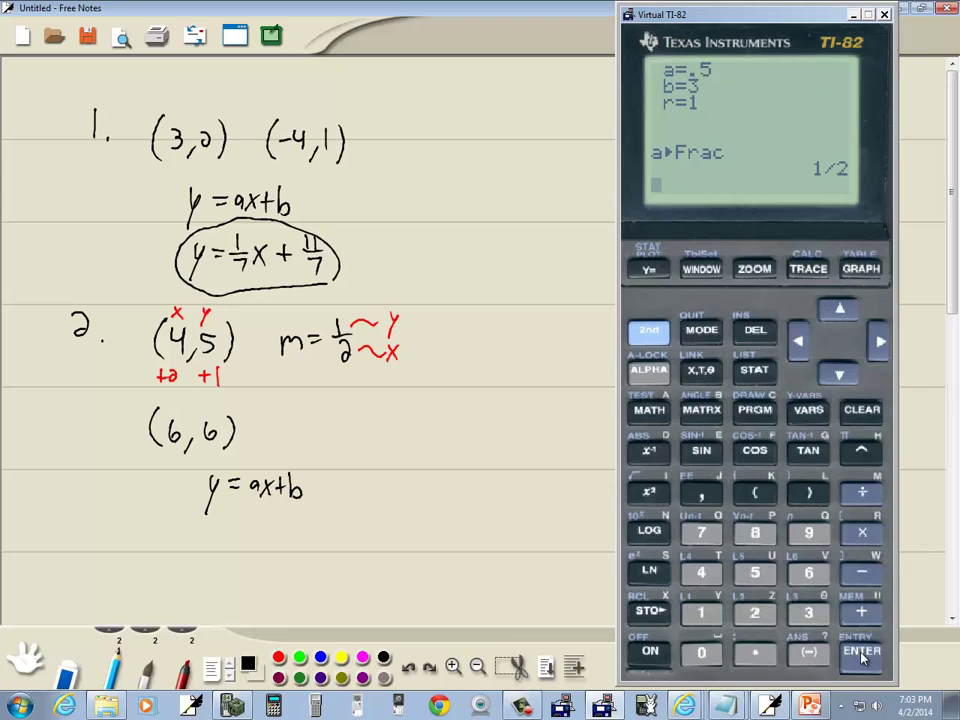
# - In Free Notes, write y = 1/2x + 3 below y = ax+b, checking b on the calculator, and circle it as the answer
pyautogui.click(209, 568)
pyautogui.moveTo(218, 528)
pyautogui.mouseDown()
pyautogui.moveTo(209, 565)
pyautogui.moveTo(244, 535)
pyautogui.mouseUp()
pyautogui.moveTo(227, 542); pyautogui.dragTo(278, 548)
pyautogui.moveTo(278, 534); pyautogui.dragTo(266, 548)
pyautogui.hotkey('alt', 'Tab')
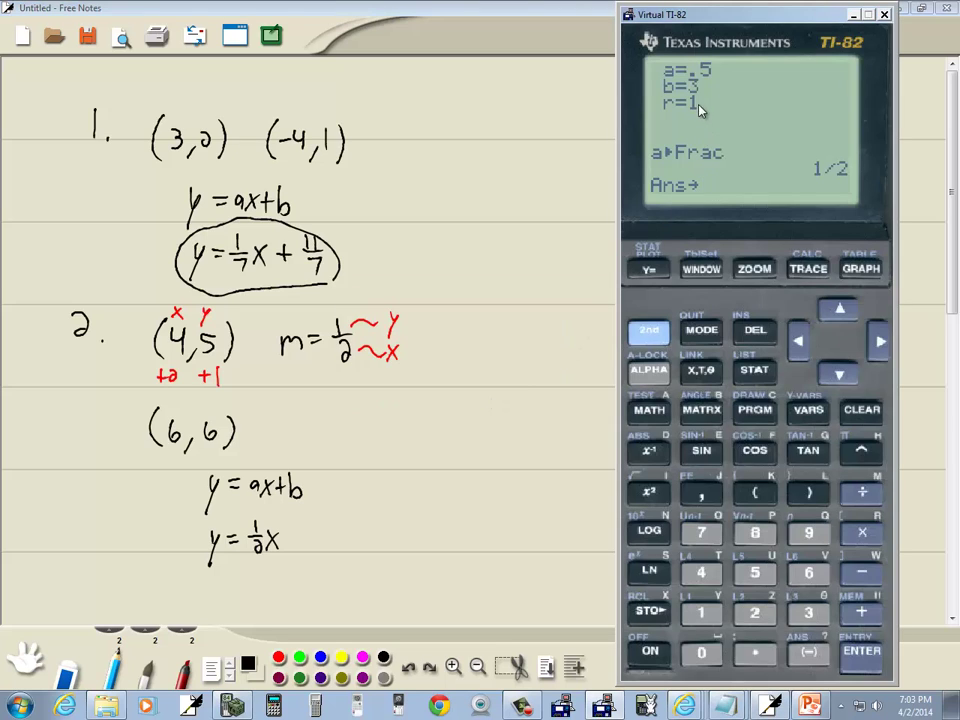
pyautogui.click(295, 533)
pyautogui.moveTo(281, 540)
pyautogui.mouseDown()
pyautogui.moveTo(297, 540)
pyautogui.moveTo(289, 549)
pyautogui.mouseUp()
pyautogui.moveTo(306, 532)
pyautogui.mouseDown()
pyautogui.moveTo(240, 567)
pyautogui.moveTo(186, 546)
pyautogui.moveTo(226, 523)
pyautogui.moveTo(296, 518)
pyautogui.moveTo(336, 563)
pyautogui.mouseUp()
# - Clear the Virtual TI-82's home screen and return to Free Notes
pyautogui.moveTo(106, 706)
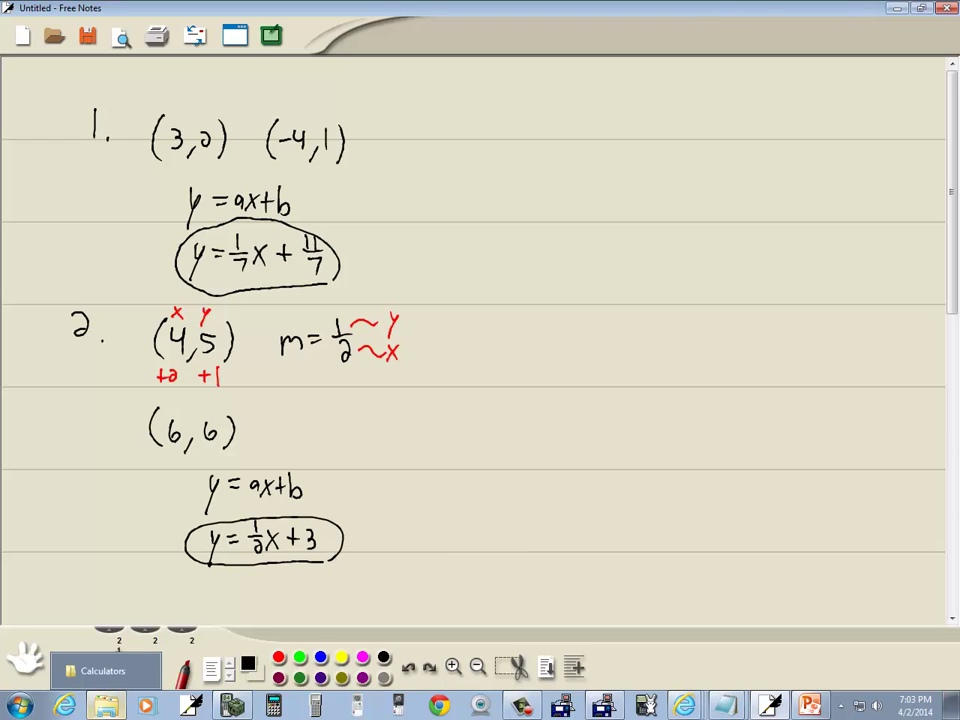
pyautogui.click(103, 671)
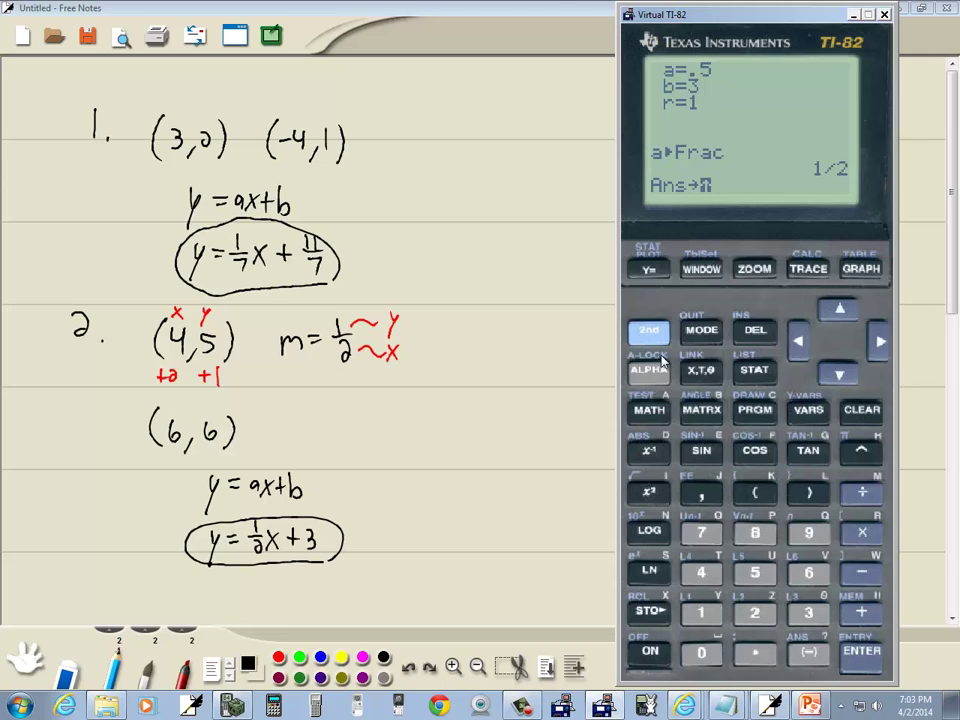
pyautogui.click(858, 409)
pyautogui.click(862, 412)
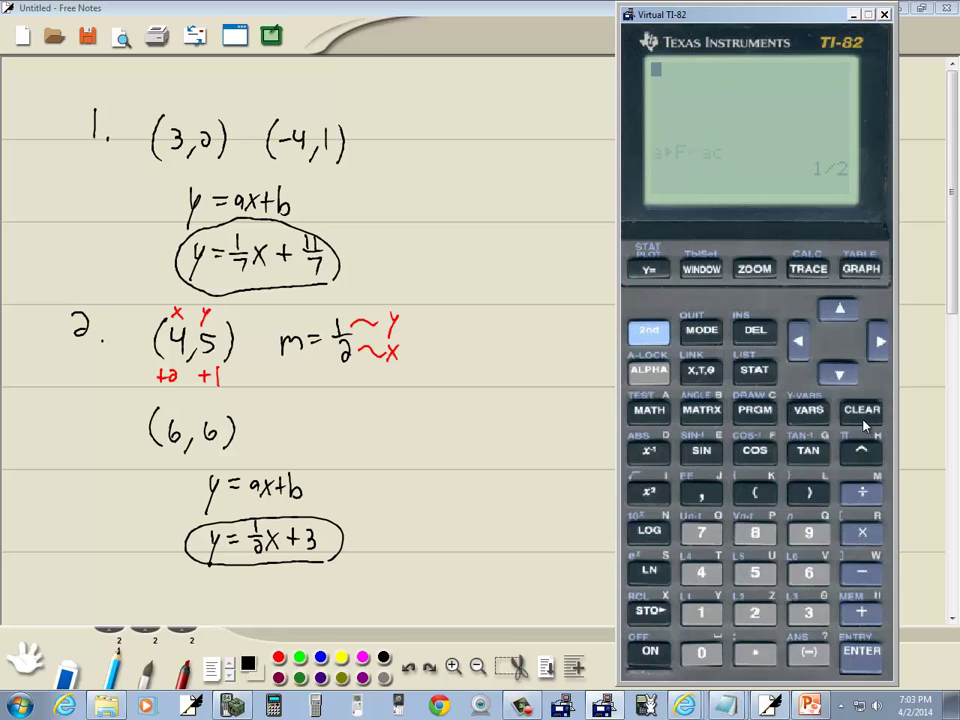
pyautogui.click(435, 433)
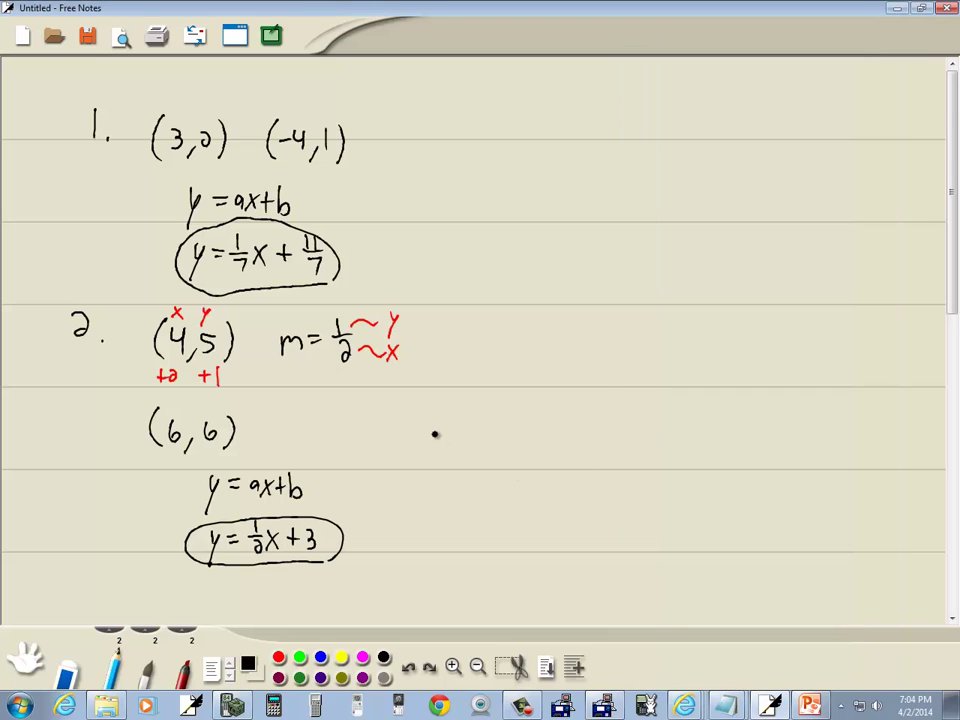
# - Display the slide for problem 3 in PowerPoint to read it, and return to Free Notes
pyautogui.click(810, 706)
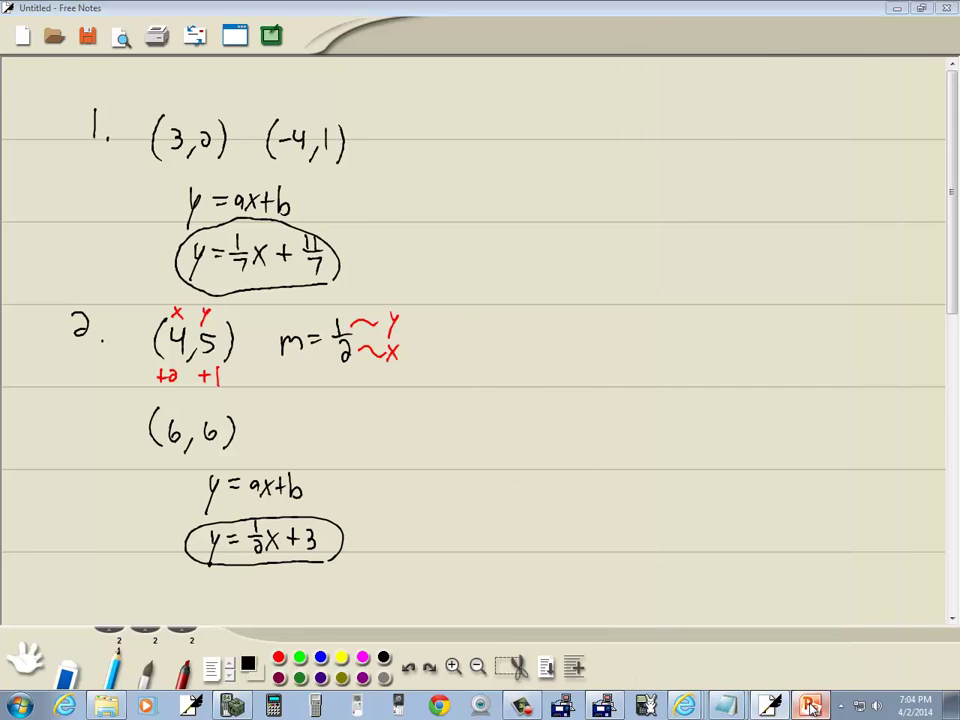
pyautogui.click(120, 485)
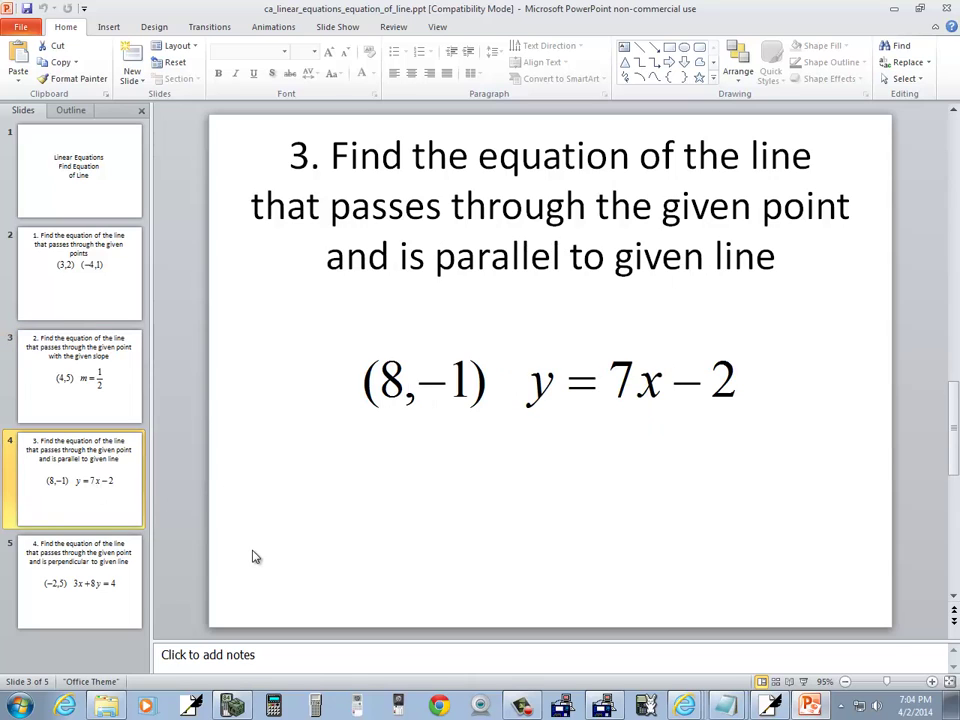
pyautogui.hotkey('alt', 'Tab')
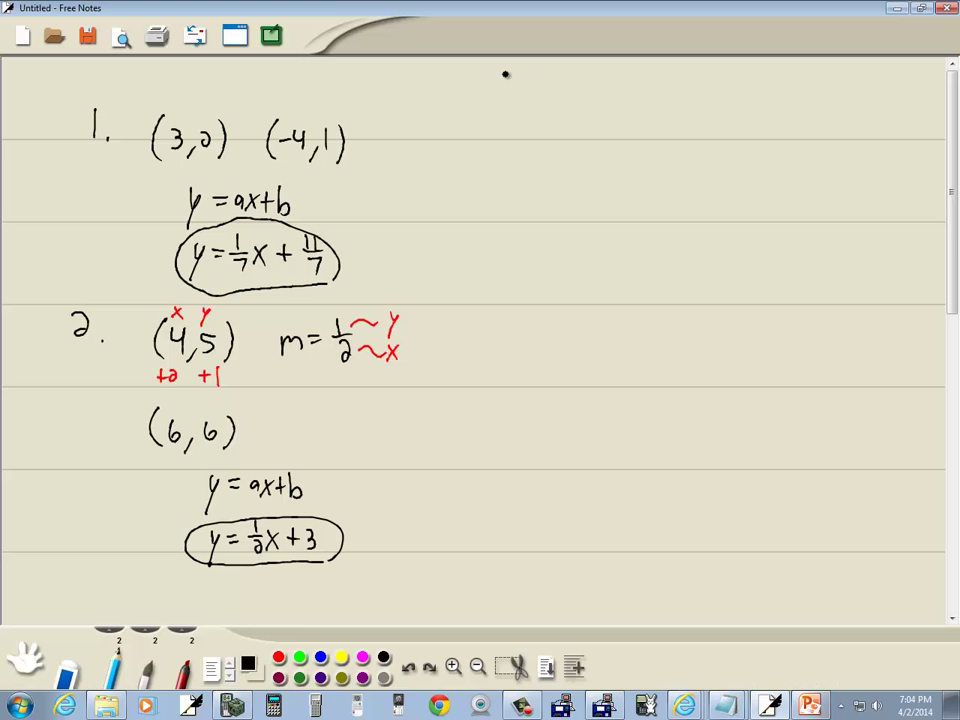
# - Start problem 3 in a second column of the notes with the number 3. and the point (8,-1), checking the slide
pyautogui.moveTo(472, 110); pyautogui.dragTo(472, 140)
pyautogui.click(497, 136)
pyautogui.moveTo(532, 122)
pyautogui.mouseDown()
pyautogui.moveTo(531, 154)
pyautogui.moveTo(587, 143)
pyautogui.mouseUp()
pyautogui.hotkey('alt', 'Tab')
pyautogui.hotkey('alt', 'Tab')
pyautogui.moveTo(597, 128); pyautogui.dragTo(597, 152)
pyautogui.moveTo(608, 124); pyautogui.dragTo(610, 153)
# - Write PARALLEL TO and the given line y = 7x-2 beside the point (8,-1), checking them against the slide
pyautogui.moveTo(663, 115)
pyautogui.mouseDown()
pyautogui.moveTo(715, 104)
pyautogui.moveTo(708, 110)
pyautogui.moveTo(716, 98)
pyautogui.moveTo(718, 113)
pyautogui.moveTo(773, 103)
pyautogui.mouseUp()
pyautogui.moveTo(766, 101)
pyautogui.mouseDown()
pyautogui.moveTo(766, 116)
pyautogui.moveTo(789, 101)
pyautogui.mouseUp()
pyautogui.hotkey('alt', 'Tab')
pyautogui.hotkey('alt', 'Tab')
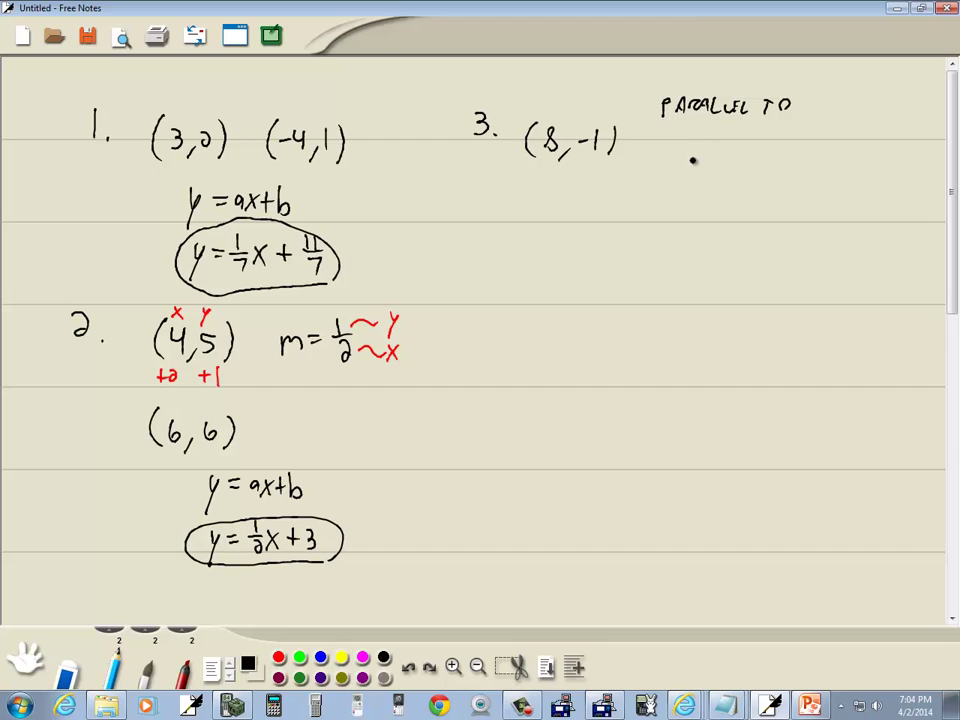
pyautogui.moveTo(701, 144)
pyautogui.mouseDown()
pyautogui.moveTo(690, 172)
pyautogui.moveTo(716, 148)
pyautogui.moveTo(753, 150)
pyautogui.moveTo(751, 160)
pyautogui.mouseUp()
pyautogui.moveTo(763, 152); pyautogui.dragTo(784, 160)
pyautogui.hotkey('alt', 'Tab')
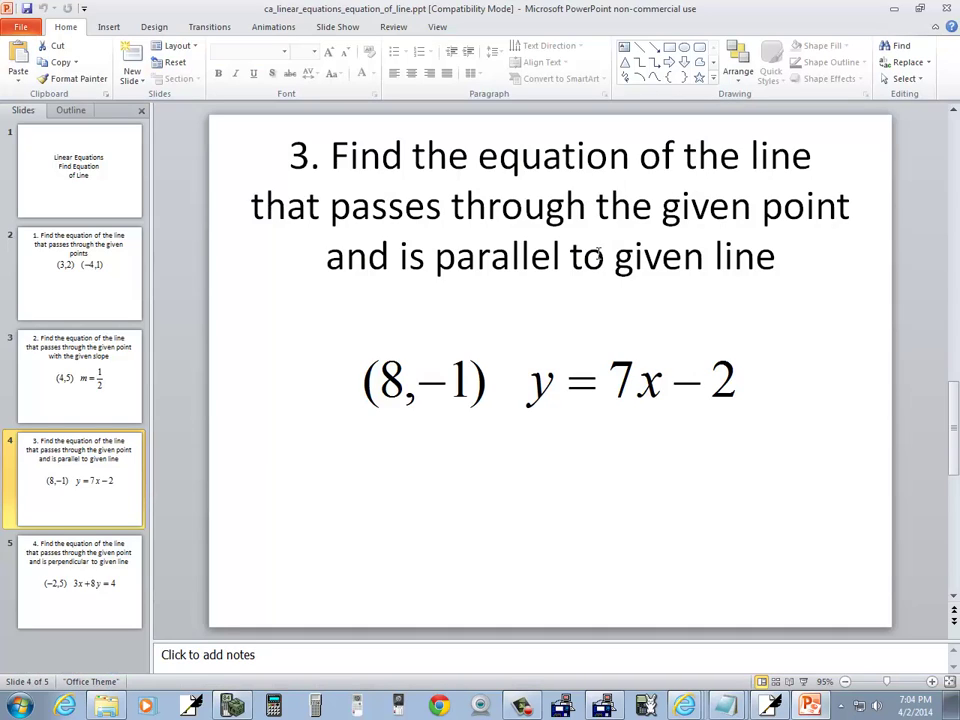
pyautogui.hotkey('alt', 'Tab')
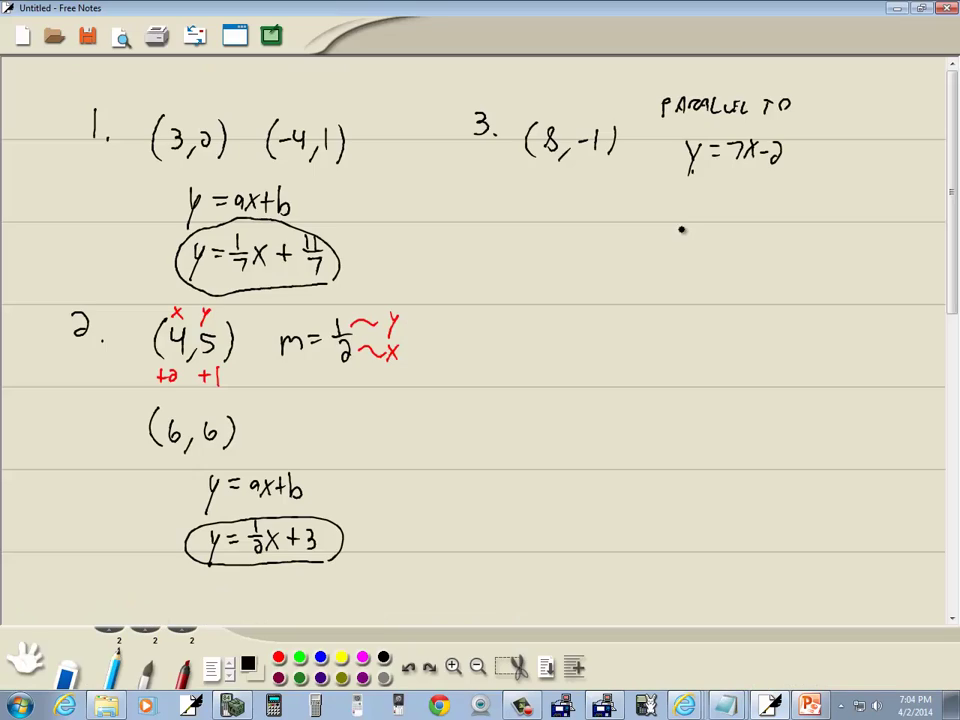
# - Write SLOPE IS 7 and m = 7/1 below the given line, and label the 7 as y and the 1 as x in red
pyautogui.moveTo(703, 198)
pyautogui.mouseDown()
pyautogui.moveTo(695, 213)
pyautogui.moveTo(727, 205)
pyautogui.moveTo(799, 213)
pyautogui.mouseUp()
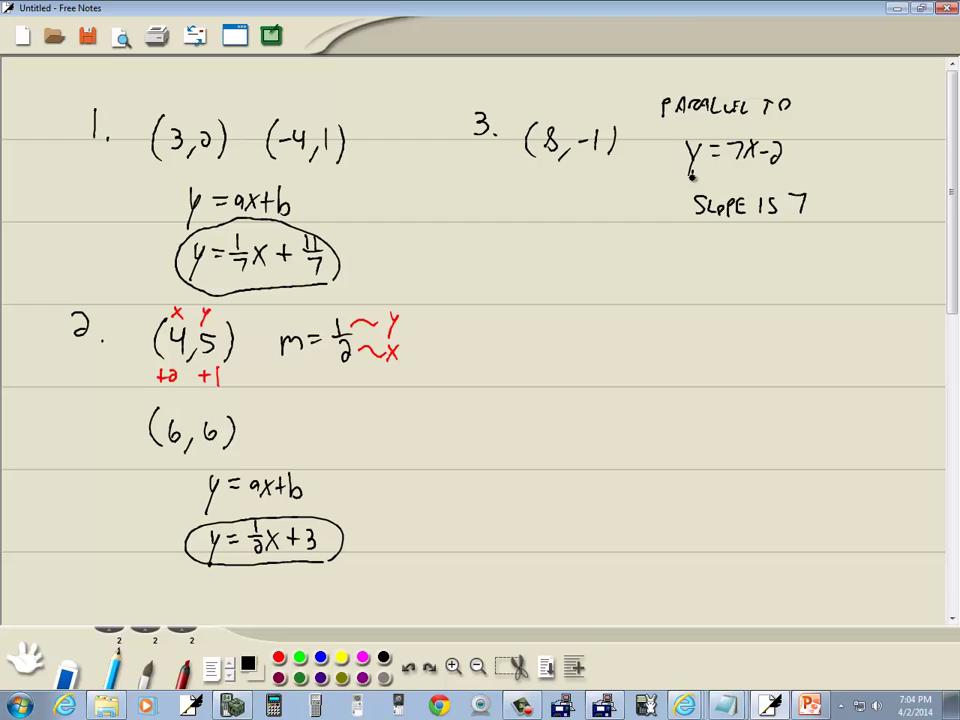
pyautogui.moveTo(700, 254)
pyautogui.mouseDown()
pyautogui.moveTo(700, 266)
pyautogui.moveTo(736, 255)
pyautogui.mouseUp()
pyautogui.moveTo(722, 262)
pyautogui.mouseDown()
pyautogui.moveTo(760, 253)
pyautogui.moveTo(762, 264)
pyautogui.mouseUp()
pyautogui.moveTo(746, 270)
pyautogui.mouseDown()
pyautogui.moveTo(770, 270)
pyautogui.moveTo(761, 287)
pyautogui.mouseUp()
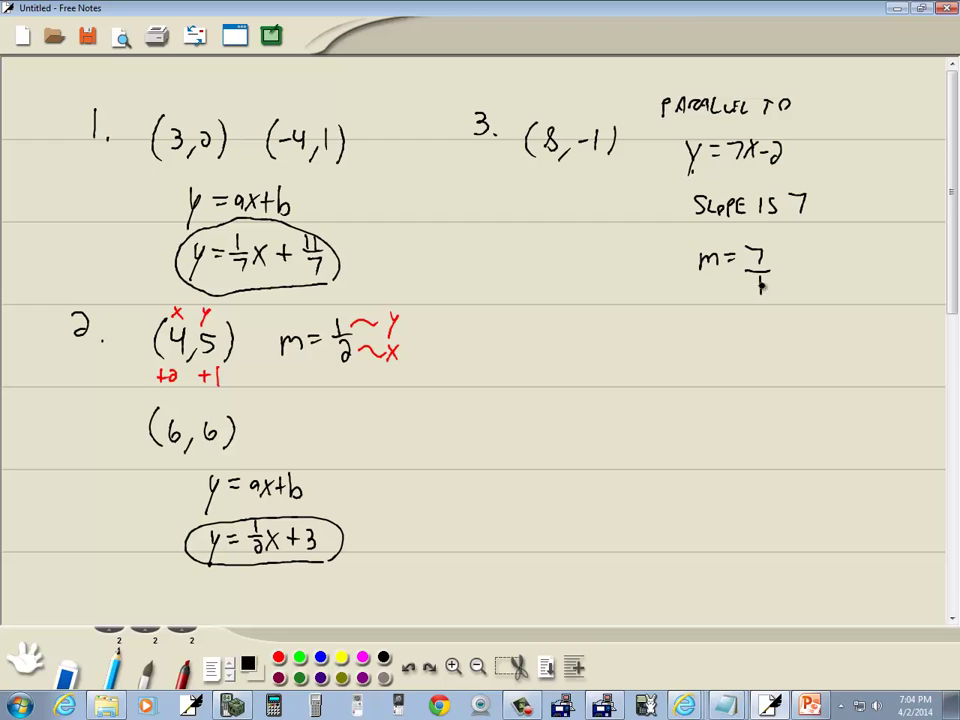
pyautogui.click(278, 657)
pyautogui.moveTo(772, 258)
pyautogui.mouseDown()
pyautogui.moveTo(815, 252)
pyautogui.moveTo(801, 297)
pyautogui.mouseUp()
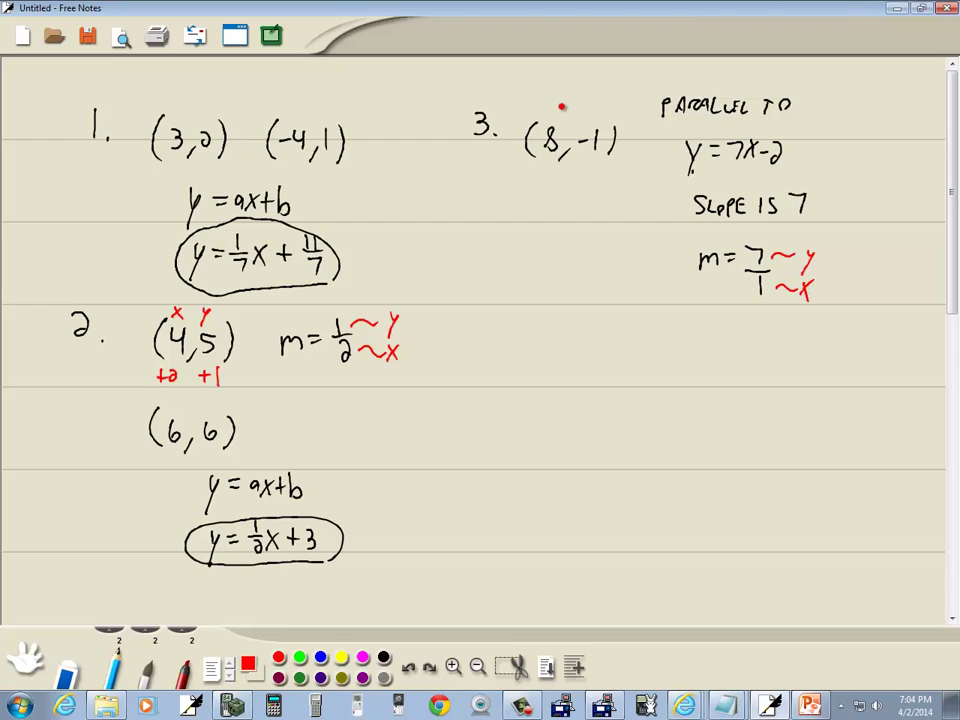
# - In red, label the coordinates of (8,-1) as x and y with +1 and +7 beneath, and write the new point (9,6) below in black
pyautogui.moveTo(545, 109); pyautogui.dragTo(551, 116)
pyautogui.moveTo(551, 109)
pyautogui.mouseDown()
pyautogui.moveTo(545, 116)
pyautogui.moveTo(590, 121)
pyautogui.mouseUp()
pyautogui.moveTo(585, 167); pyautogui.dragTo(585, 179)
pyautogui.moveTo(579, 173); pyautogui.dragTo(603, 174)
pyautogui.moveTo(551, 164); pyautogui.dragTo(551, 177)
pyautogui.click(383, 657)
pyautogui.moveTo(533, 207)
pyautogui.mouseDown()
pyautogui.moveTo(536, 243)
pyautogui.moveTo(566, 248)
pyautogui.moveTo(591, 233)
pyautogui.moveTo(608, 246)
pyautogui.mouseUp()
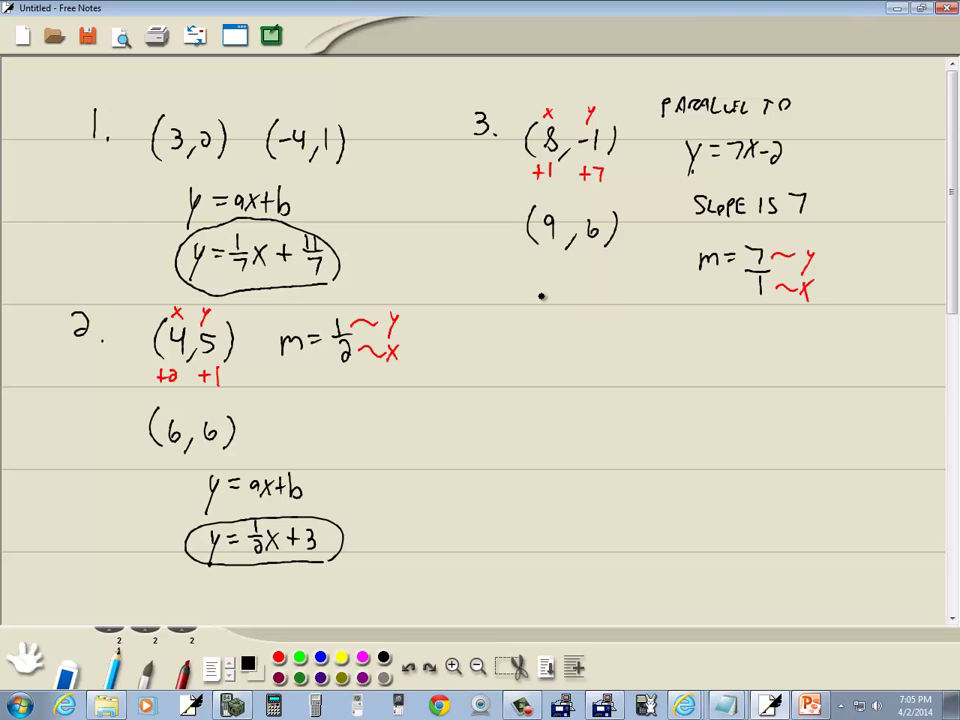
# - Switch to the Virtual TI-82, move it over the first column of notes, and clear the old entries from lists L1 and L2
pyautogui.hotkey('alt', 'Tab')
pyautogui.hotkey('alt', 'Tab')
pyautogui.moveTo(776, 26); pyautogui.dragTo(184, 22)
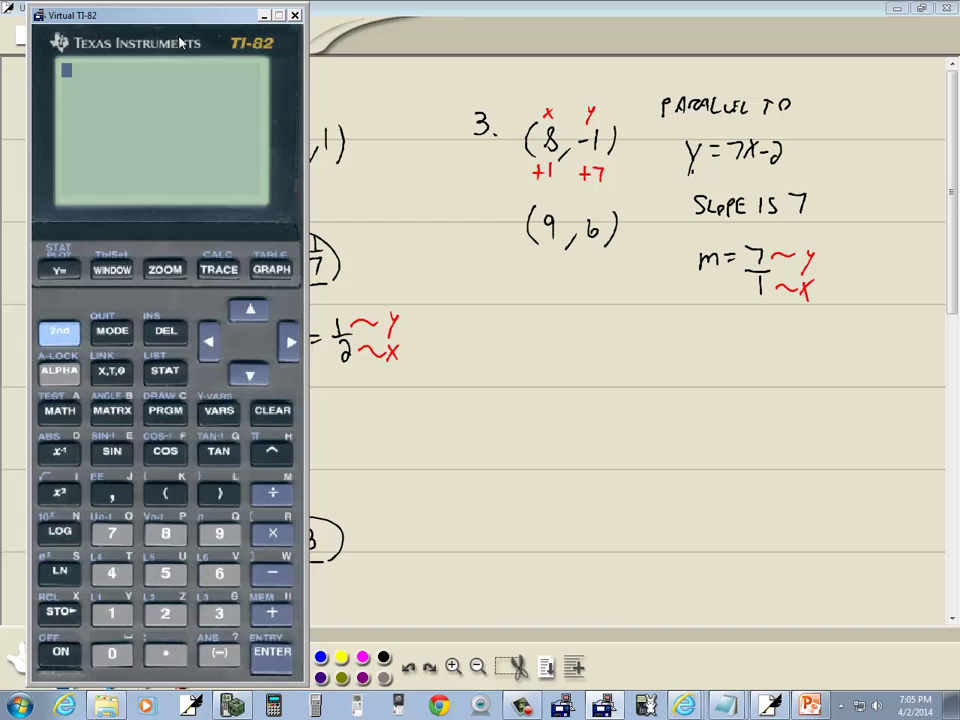
pyautogui.click(165, 370)
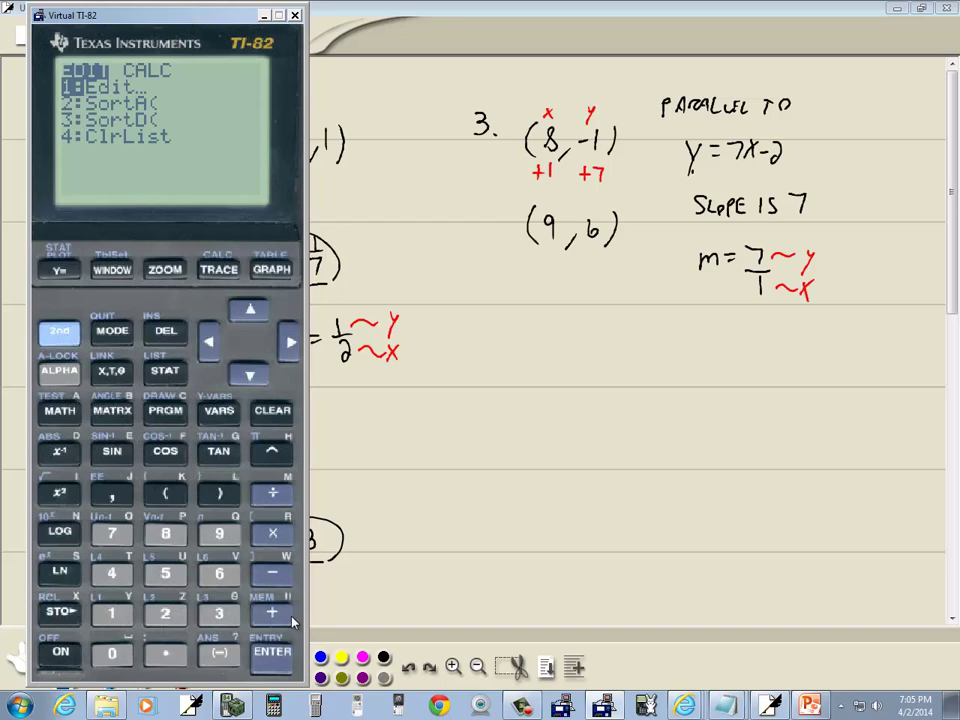
pyautogui.click(272, 654)
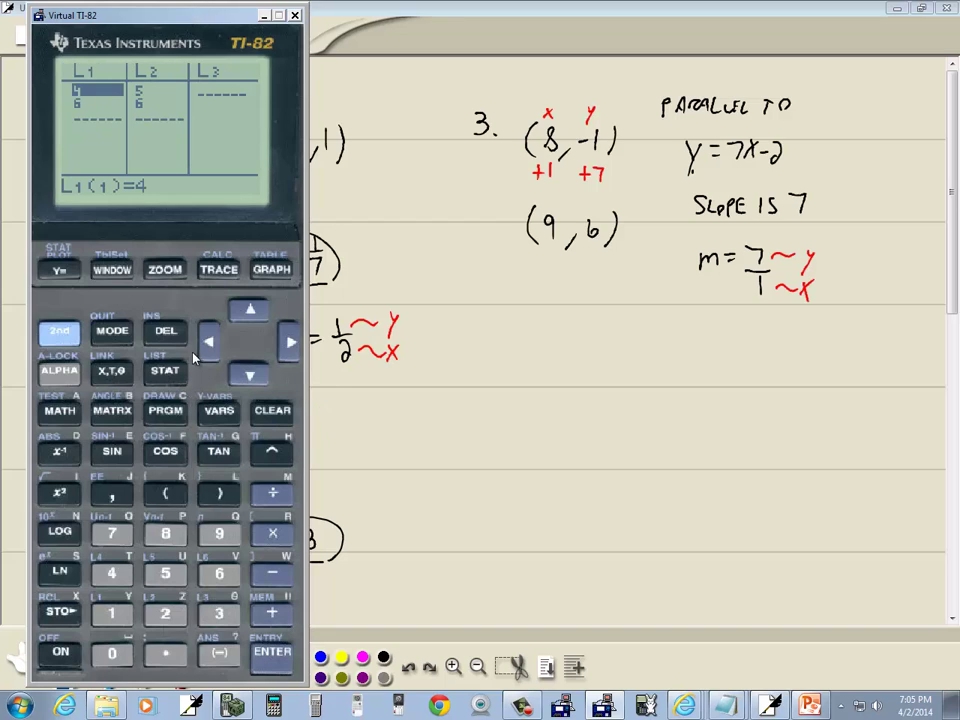
pyautogui.click(165, 333)
pyautogui.click(165, 333)
pyautogui.click(290, 341)
pyautogui.click(165, 333)
pyautogui.click(165, 333)
pyautogui.click(208, 341)
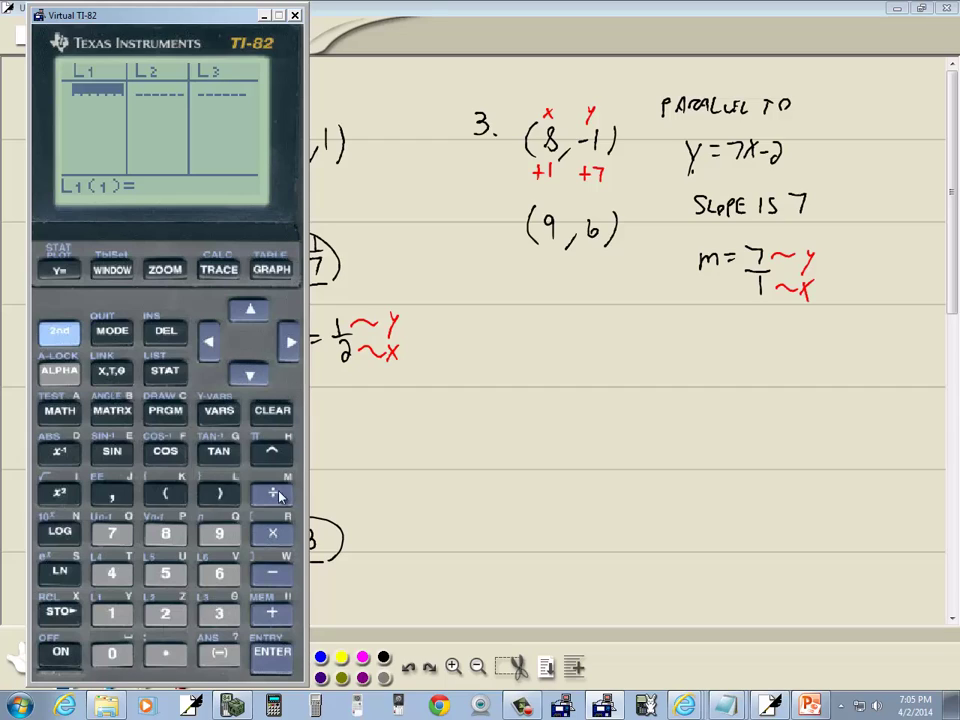
# - Enter the points (8,-1) and (9,6) in the lists, with 8 and 9 in L1 and -1 and 6 in L2
pyautogui.click(161, 537)
pyautogui.press('Return')
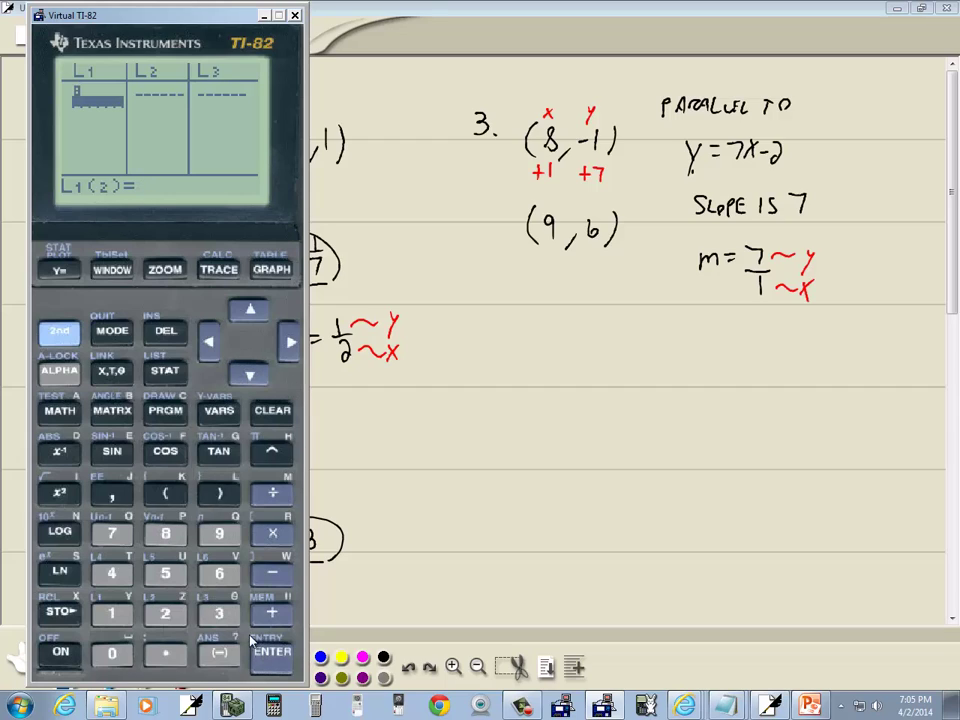
pyautogui.click(220, 535)
pyautogui.click(272, 650)
pyautogui.click(281, 348)
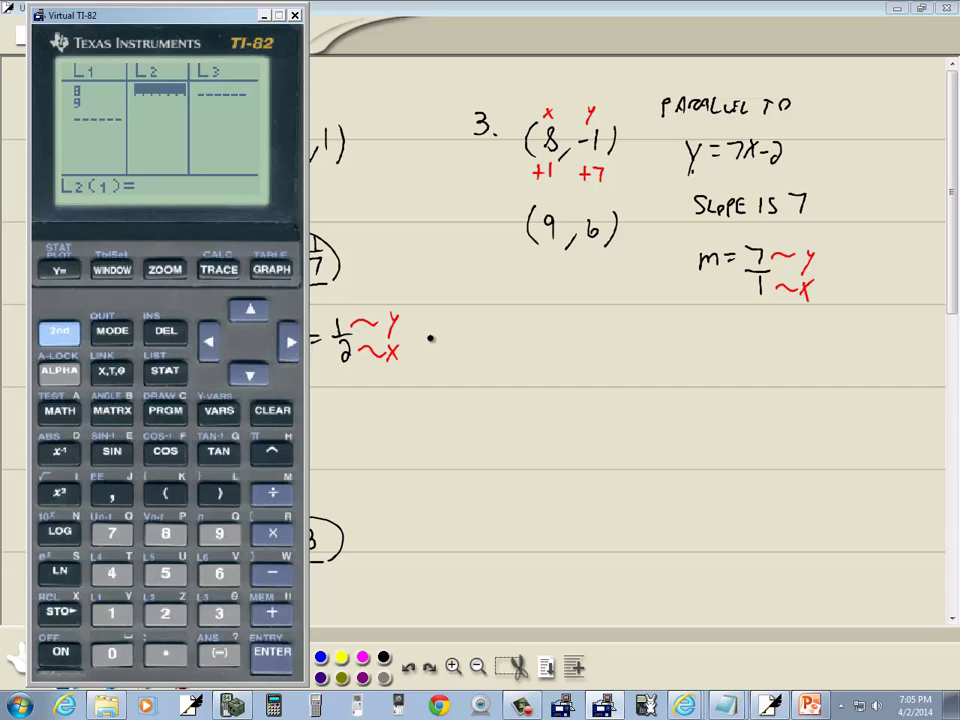
pyautogui.click(219, 652)
pyautogui.click(113, 614)
pyautogui.click(268, 652)
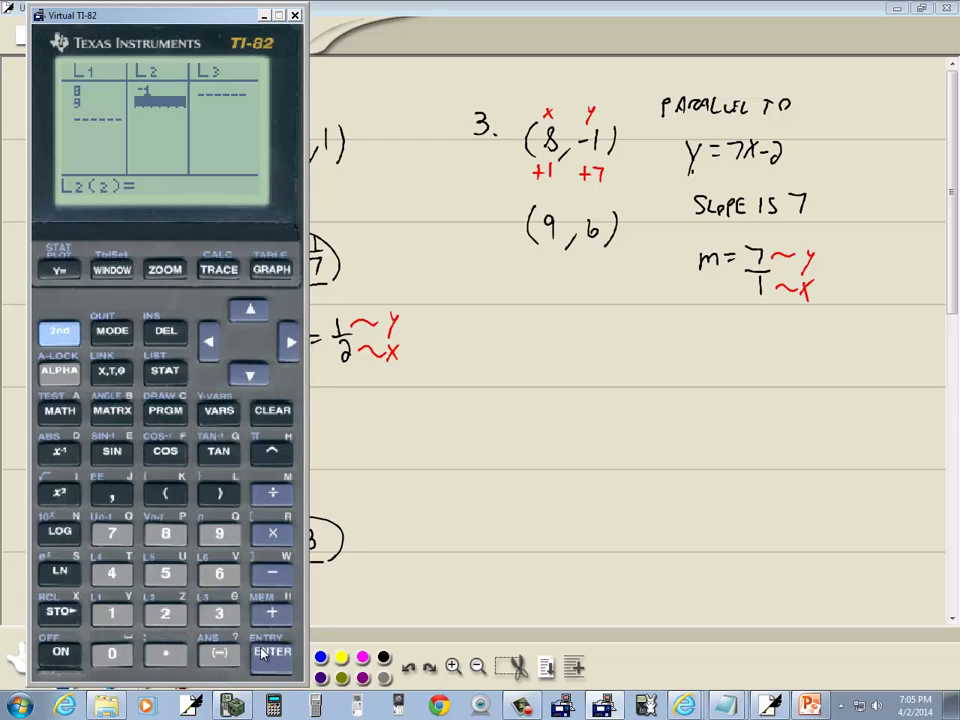
pyautogui.click(219, 573)
pyautogui.click(271, 652)
# - Quit the list editor and run the LinReg(ax+b) regression on the home screen
pyautogui.click(59, 331)
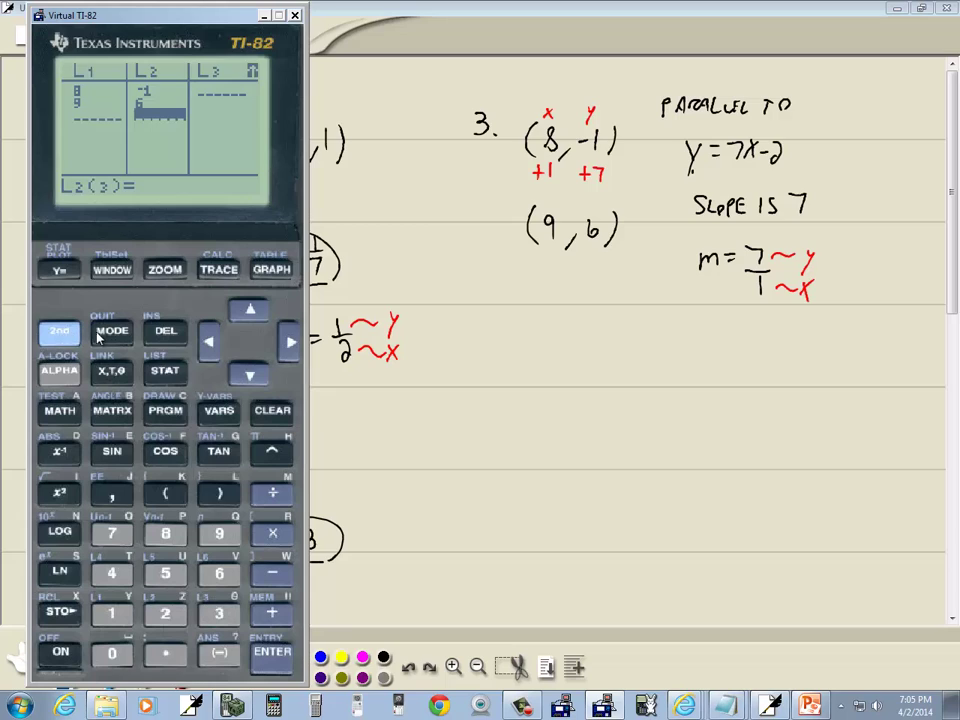
pyautogui.click(111, 333)
pyautogui.click(166, 372)
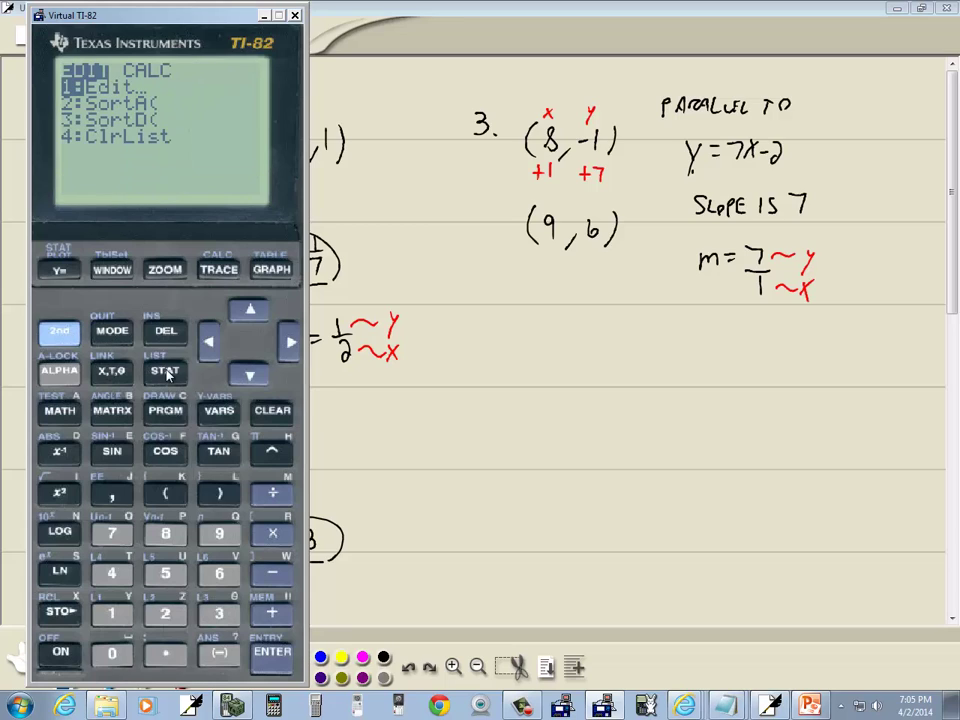
pyautogui.click(289, 341)
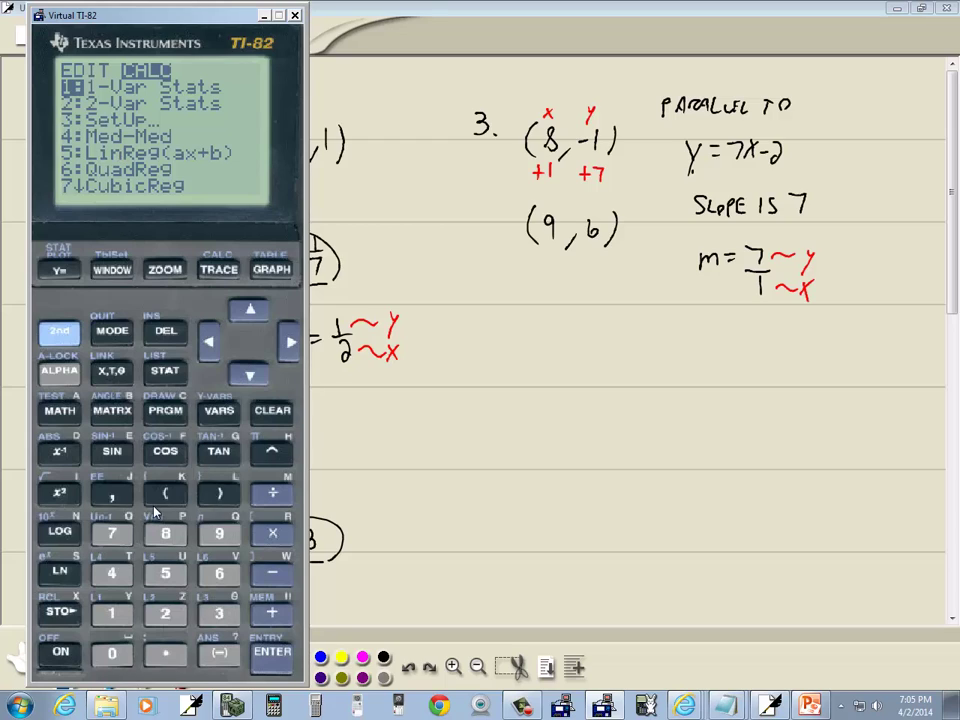
pyautogui.click(166, 574)
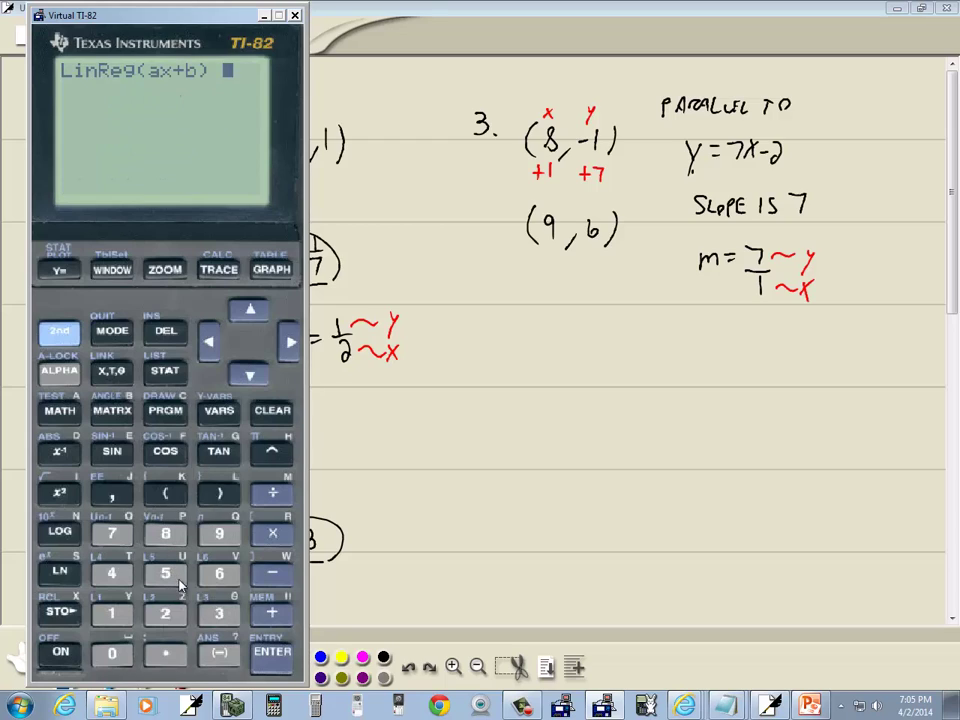
pyautogui.click(273, 653)
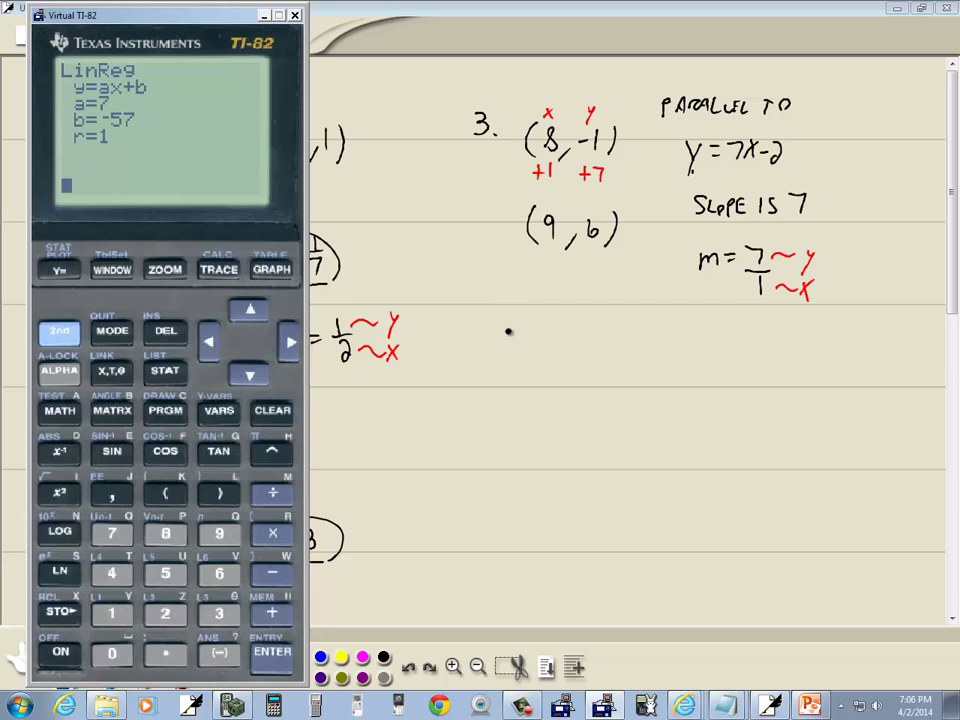
# - Write the answer y = 7x-57 in the notes below the point (9,6)
pyautogui.click(520, 318)
pyautogui.moveTo(540, 285); pyautogui.dragTo(518, 330)
pyautogui.moveTo(574, 293); pyautogui.dragTo(590, 313)
pyautogui.moveTo(590, 296)
pyautogui.mouseDown()
pyautogui.moveTo(602, 312)
pyautogui.moveTo(650, 318)
pyautogui.mouseUp()
pyautogui.hotkey('alt', 'Tab')
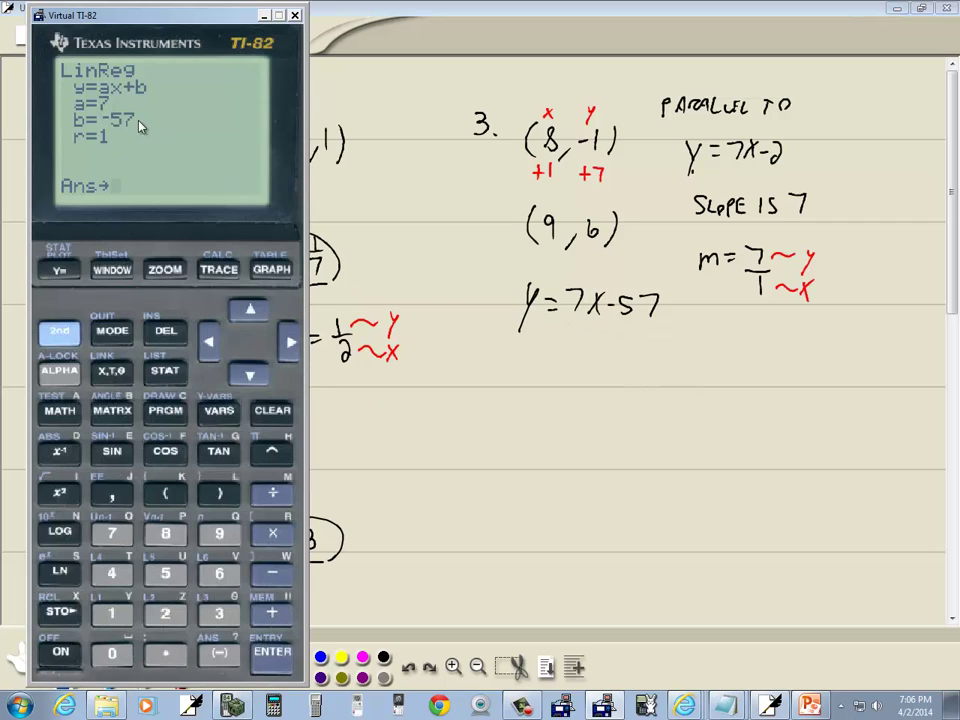
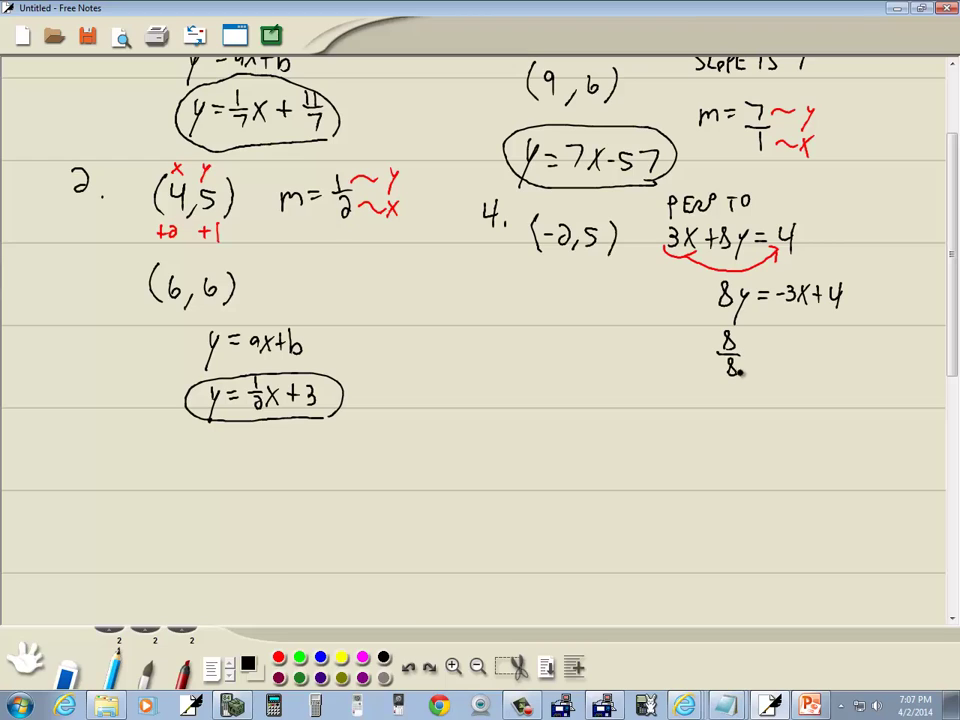
# - Complete the line dividing by 8 in problem 4 so it reads 8/8 y = -3/8 x + 4/8
pyautogui.moveTo(765, 358)
pyautogui.mouseDown()
pyautogui.moveTo(790, 343)
pyautogui.moveTo(799, 372)
pyautogui.moveTo(822, 358)
pyautogui.mouseUp()
pyautogui.moveTo(822, 347)
pyautogui.mouseDown()
pyautogui.moveTo(820, 362)
pyautogui.moveTo(839, 352)
pyautogui.mouseUp()
pyautogui.moveTo(833, 346)
pyautogui.mouseDown()
pyautogui.moveTo(833, 359)
pyautogui.moveTo(857, 357)
pyautogui.mouseUp()
pyautogui.moveTo(849, 364)
pyautogui.mouseDown()
pyautogui.moveTo(863, 364)
pyautogui.moveTo(854, 376)
pyautogui.mouseUp()
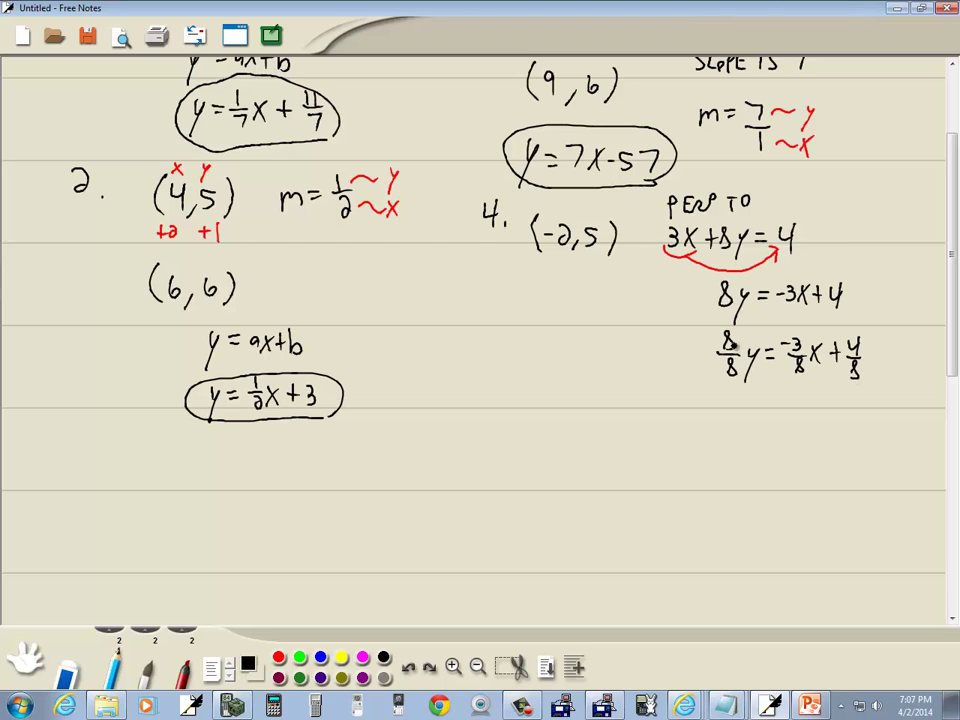
# - Write the simplified equation y = -3/8 x + 1/2 below the divided line
pyautogui.moveTo(745, 400); pyautogui.dragTo(750, 413)
pyautogui.moveTo(757, 398)
pyautogui.mouseDown()
pyautogui.moveTo(742, 433)
pyautogui.moveTo(777, 400)
pyautogui.mouseUp()
pyautogui.moveTo(766, 409)
pyautogui.mouseDown()
pyautogui.moveTo(795, 399)
pyautogui.moveTo(807, 411)
pyautogui.mouseUp()
pyautogui.moveTo(801, 414)
pyautogui.mouseDown()
pyautogui.moveTo(801, 426)
pyautogui.moveTo(845, 413)
pyautogui.mouseUp()
pyautogui.moveTo(837, 404)
pyautogui.mouseDown()
pyautogui.moveTo(837, 423)
pyautogui.moveTo(861, 408)
pyautogui.mouseUp()
pyautogui.moveTo(857, 412)
pyautogui.mouseDown()
pyautogui.moveTo(867, 412)
pyautogui.moveTo(862, 424)
pyautogui.mouseUp()
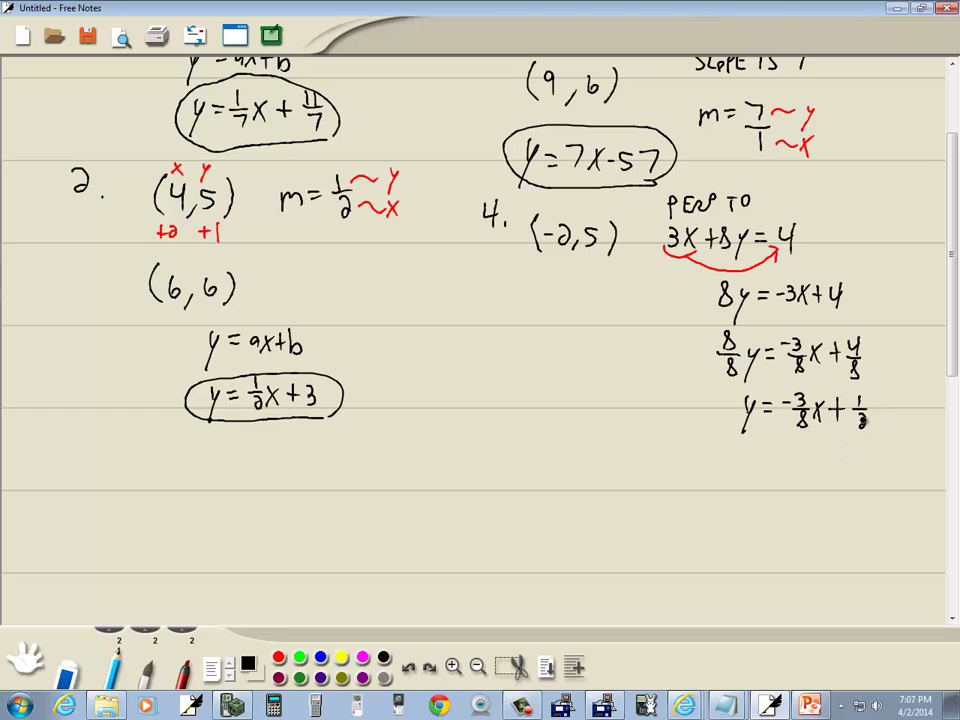
# - Write SLOPE IS -3/8 below the simplified equation
pyautogui.moveTo(746, 446)
pyautogui.mouseDown()
pyautogui.moveTo(737, 460)
pyautogui.moveTo(760, 460)
pyautogui.mouseUp()
pyautogui.moveTo(766, 447); pyautogui.dragTo(790, 457)
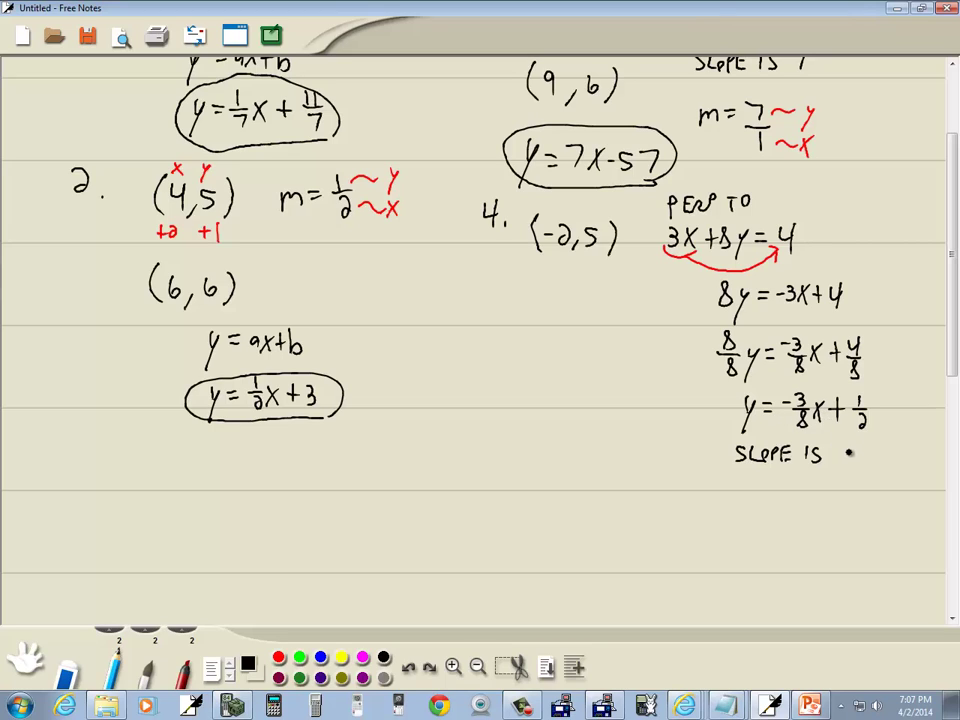
pyautogui.moveTo(839, 453); pyautogui.dragTo(846, 453)
pyautogui.moveTo(851, 447); pyautogui.dragTo(862, 463)
pyautogui.moveTo(857, 467); pyautogui.dragTo(856, 480)
# - Write the negative reciprocal chain -3/8 → -3/8 → 8/-3 → 8/3 with arrows below the slope
pyautogui.moveTo(705, 489); pyautogui.dragTo(707, 503)
pyautogui.moveTo(700, 508)
pyautogui.mouseDown()
pyautogui.moveTo(722, 508)
pyautogui.moveTo(714, 522)
pyautogui.moveTo(716, 513)
pyautogui.mouseUp()
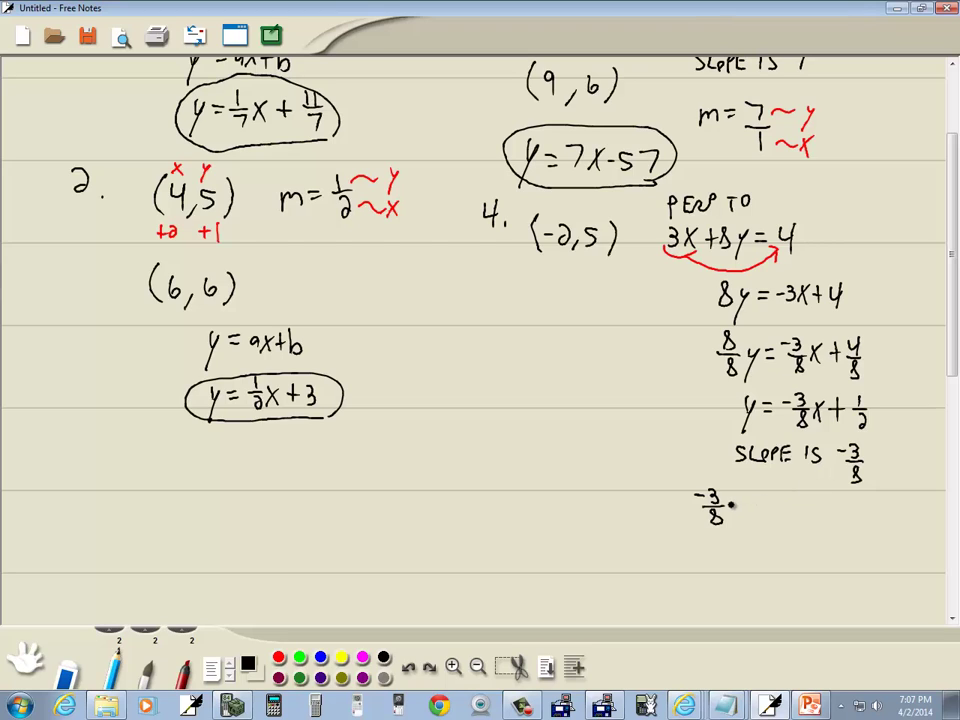
pyautogui.moveTo(732, 507)
pyautogui.mouseDown()
pyautogui.moveTo(773, 500)
pyautogui.moveTo(792, 508)
pyautogui.moveTo(783, 524)
pyautogui.mouseUp()
pyautogui.moveTo(801, 509); pyautogui.dragTo(818, 508)
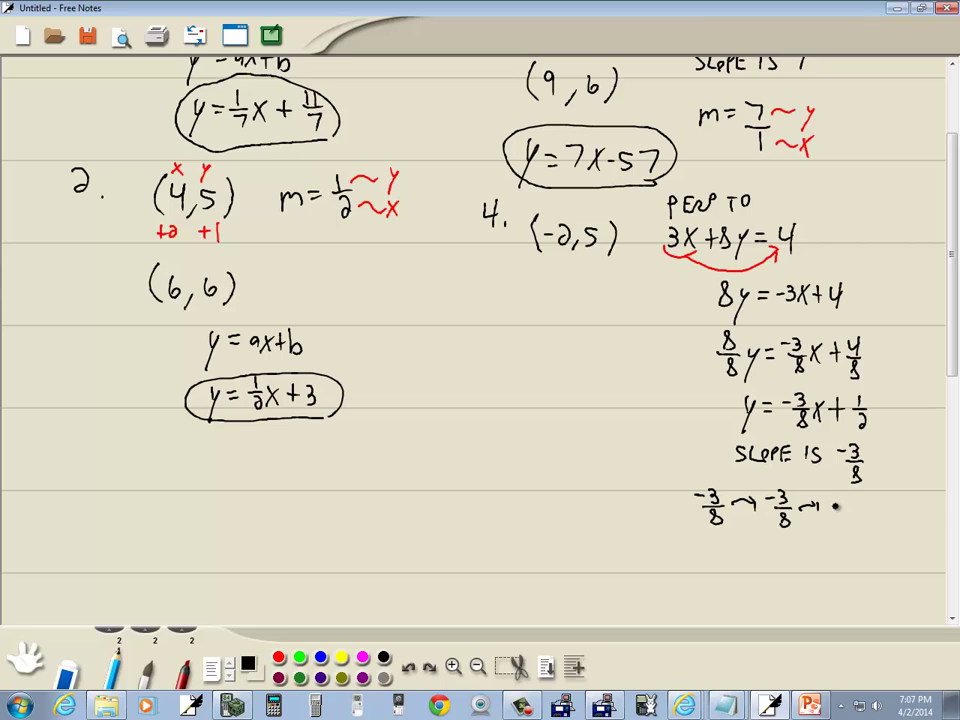
pyautogui.moveTo(837, 499); pyautogui.dragTo(835, 500)
pyautogui.moveTo(856, 514)
pyautogui.mouseDown()
pyautogui.moveTo(913, 518)
pyautogui.moveTo(897, 535)
pyautogui.mouseUp()
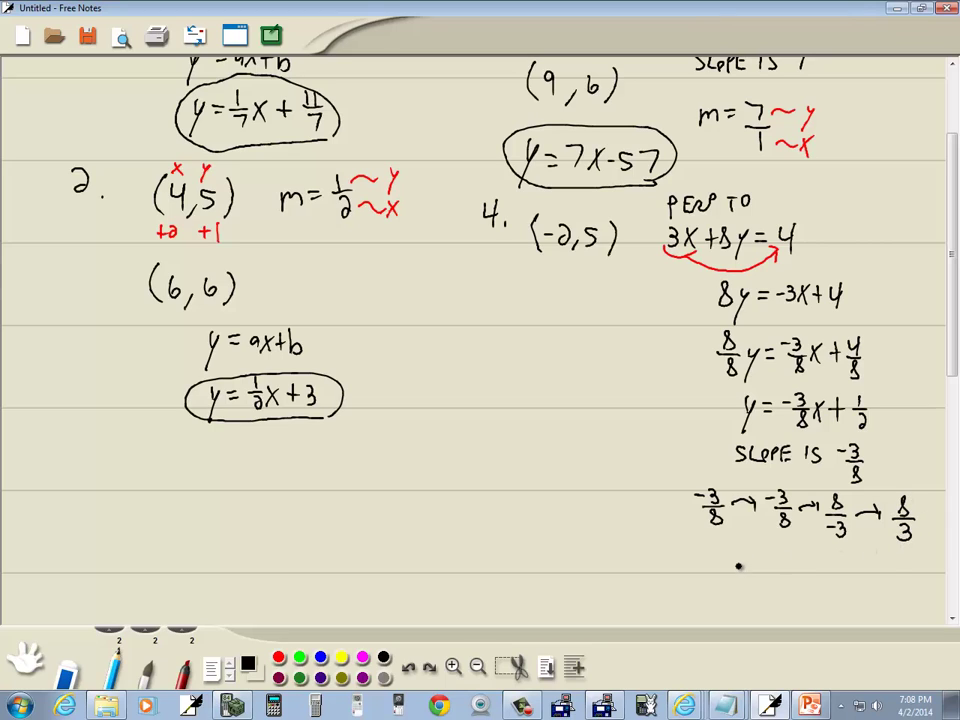
# - Write m = 8/3 below the chain and label the 8 as y and the 3 as x in red
pyautogui.moveTo(739, 566)
pyautogui.mouseDown()
pyautogui.moveTo(752, 578)
pyautogui.moveTo(777, 567)
pyautogui.mouseUp()
pyautogui.moveTo(765, 573)
pyautogui.mouseDown()
pyautogui.moveTo(793, 556)
pyautogui.moveTo(790, 592)
pyautogui.mouseUp()
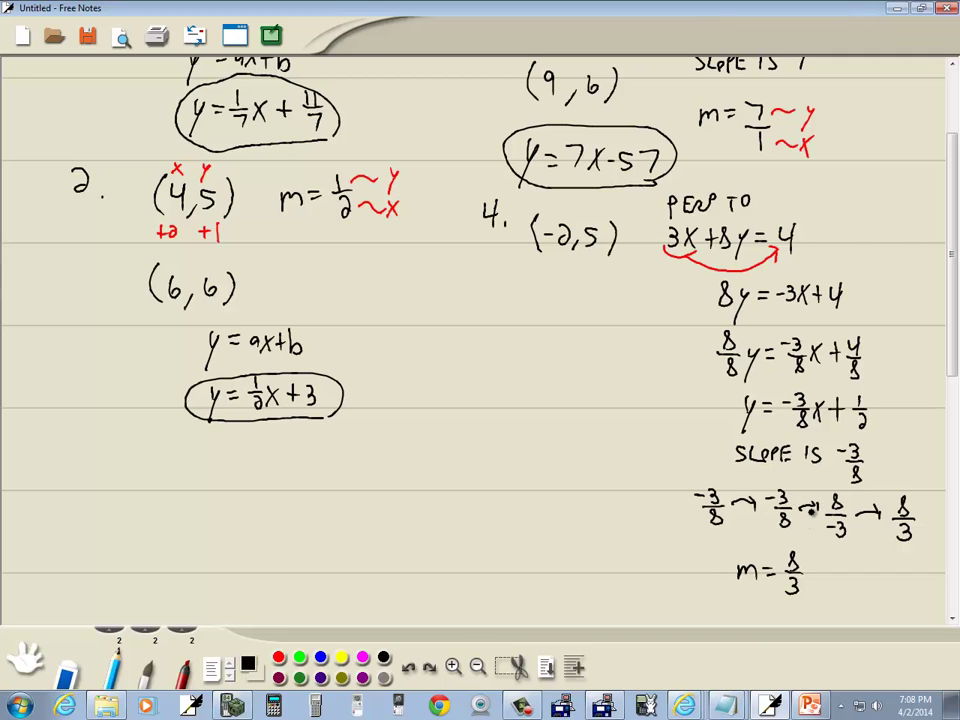
pyautogui.click(278, 657)
pyautogui.moveTo(801, 564)
pyautogui.mouseDown()
pyautogui.moveTo(815, 563)
pyautogui.moveTo(832, 598)
pyautogui.mouseUp()
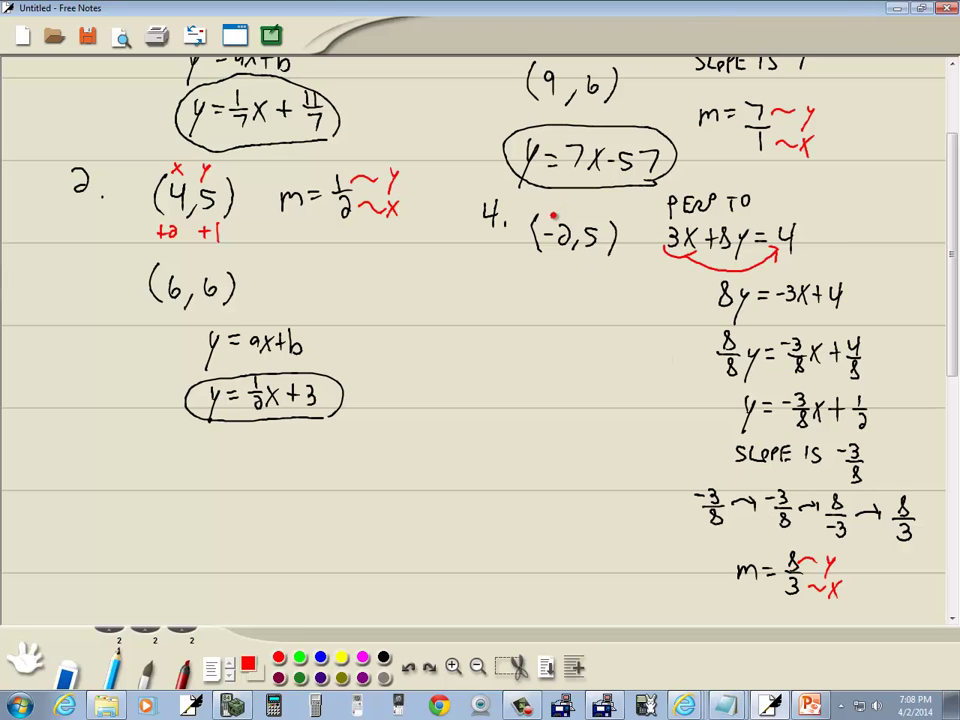
# - In red, label the coordinates of (-2,5) as x and y, and write +3 and +8 beneath them
pyautogui.moveTo(552, 206); pyautogui.dragTo(562, 217)
pyautogui.moveTo(562, 206)
pyautogui.mouseDown()
pyautogui.moveTo(552, 217)
pyautogui.moveTo(590, 213)
pyautogui.mouseUp()
pyautogui.moveTo(595, 204)
pyautogui.mouseDown()
pyautogui.moveTo(583, 277)
pyautogui.moveTo(598, 266)
pyautogui.mouseUp()
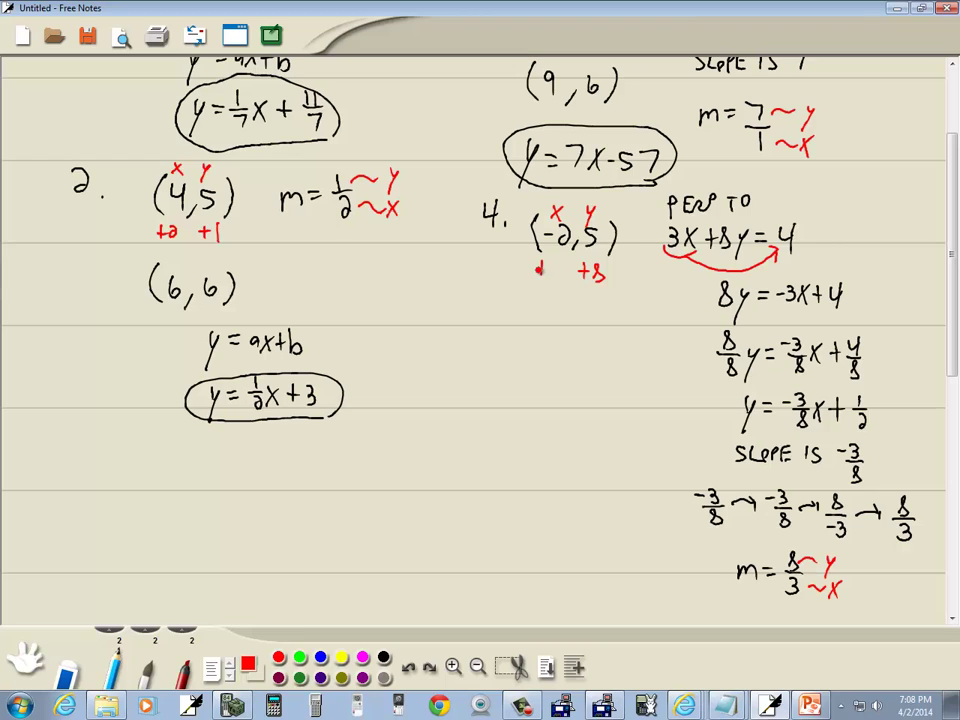
pyautogui.moveTo(542, 263); pyautogui.dragTo(542, 277)
pyautogui.moveTo(536, 270); pyautogui.dragTo(548, 270)
pyautogui.moveTo(553, 264)
pyautogui.mouseDown()
pyautogui.moveTo(561, 270)
pyautogui.moveTo(553, 277)
pyautogui.mouseUp()
# - Write the new point (1,13) in black below the +3 and +8
pyautogui.click(574, 666)
pyautogui.click(384, 657)
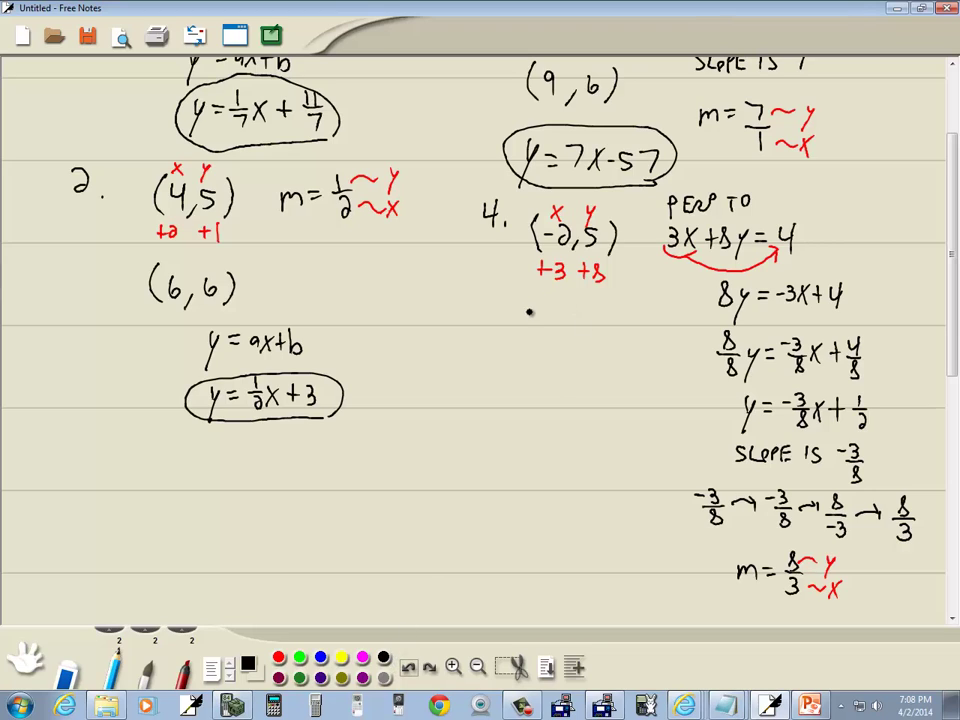
pyautogui.moveTo(532, 311)
pyautogui.mouseDown()
pyautogui.moveTo(533, 341)
pyautogui.moveTo(612, 341)
pyautogui.mouseUp()
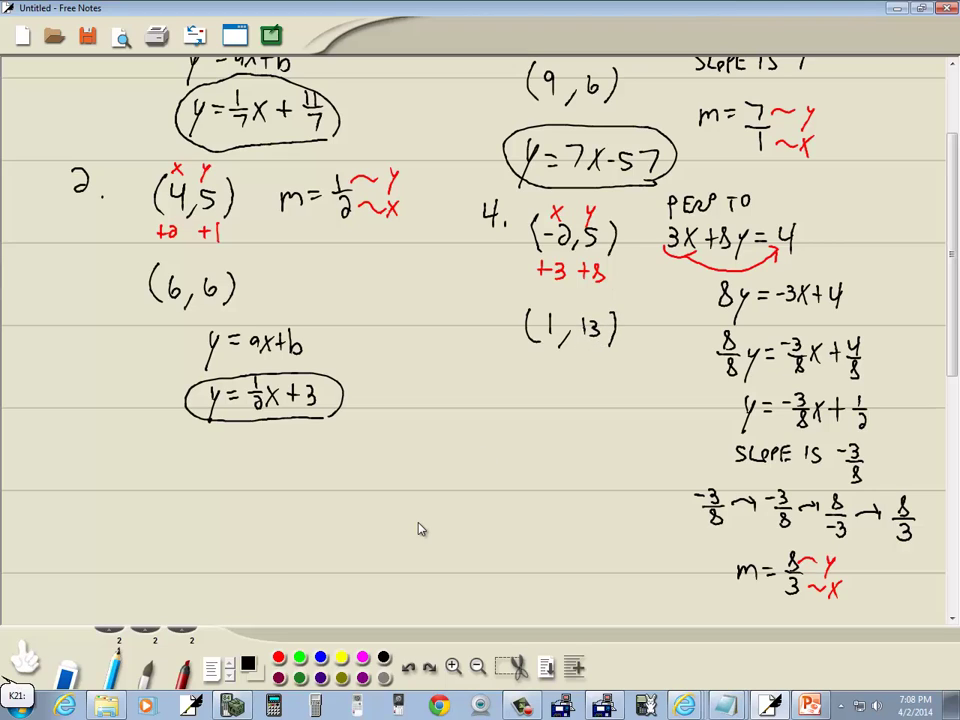
# - Switch to the Virtual TI-82, open the list editor, and clear the old entries from L1 and L2
pyautogui.hotkey('alt', 'Tab')
pyautogui.hotkey('alt', 'Tab')
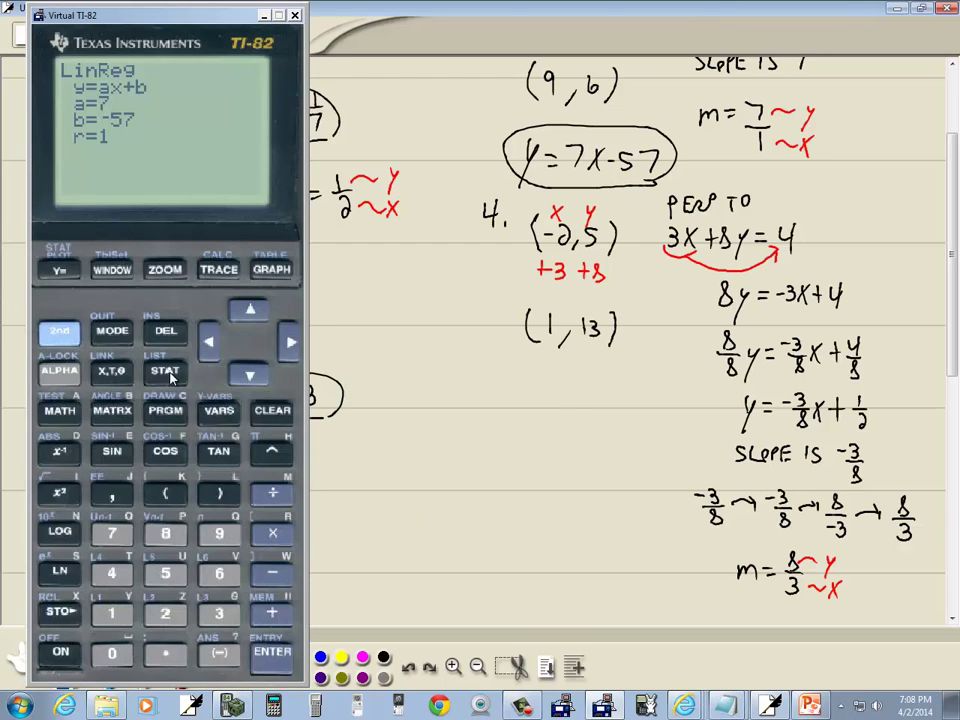
pyautogui.press('s')
pyautogui.click(272, 654)
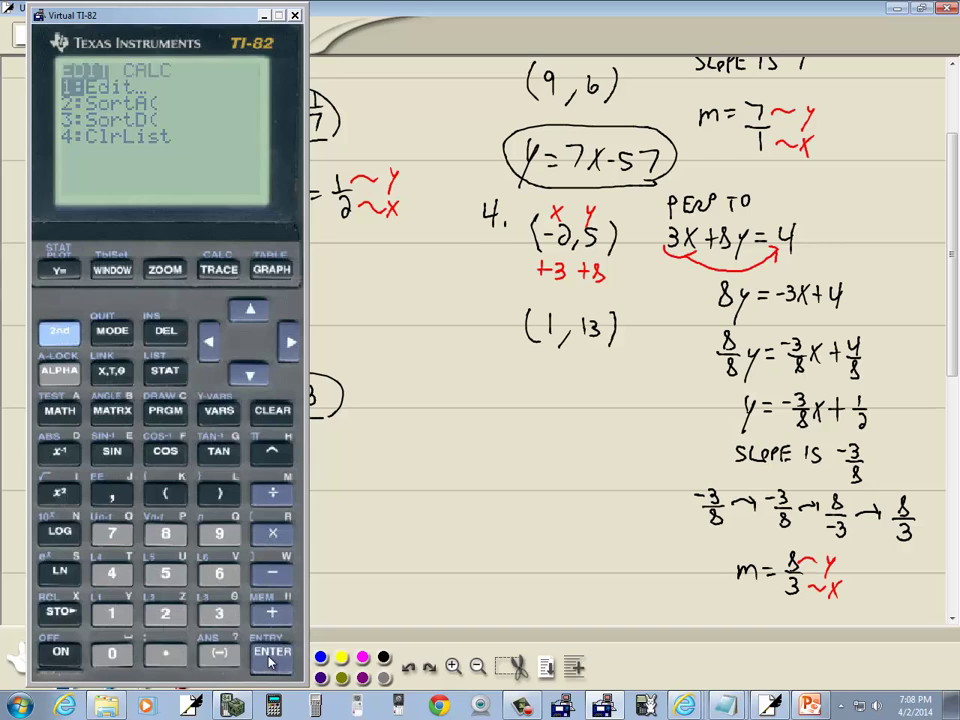
pyautogui.click(166, 333)
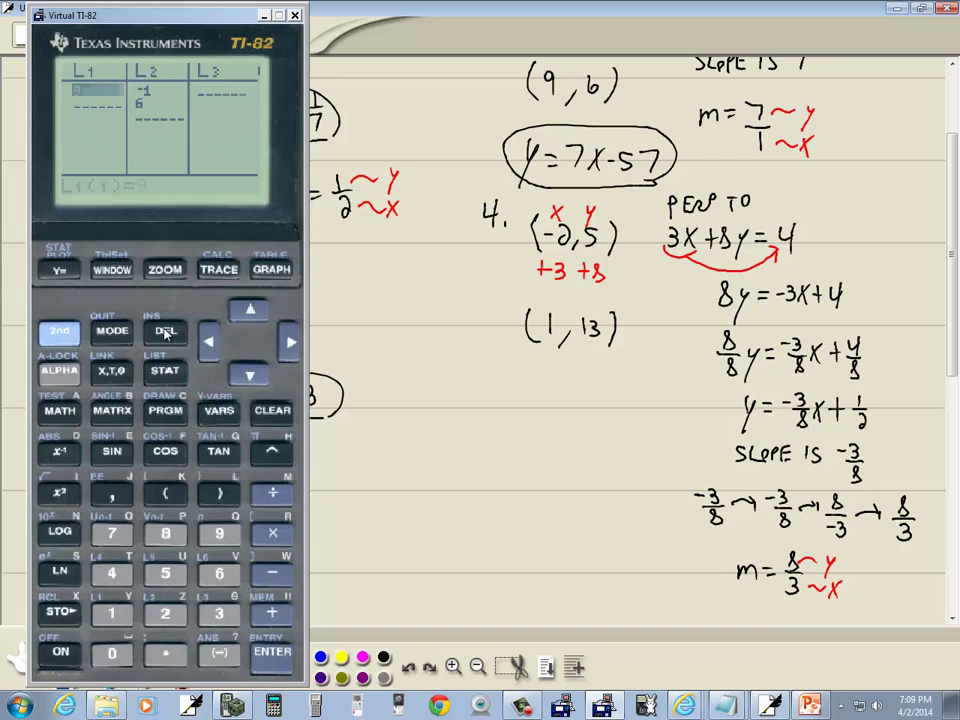
pyautogui.click(166, 333)
pyautogui.click(287, 343)
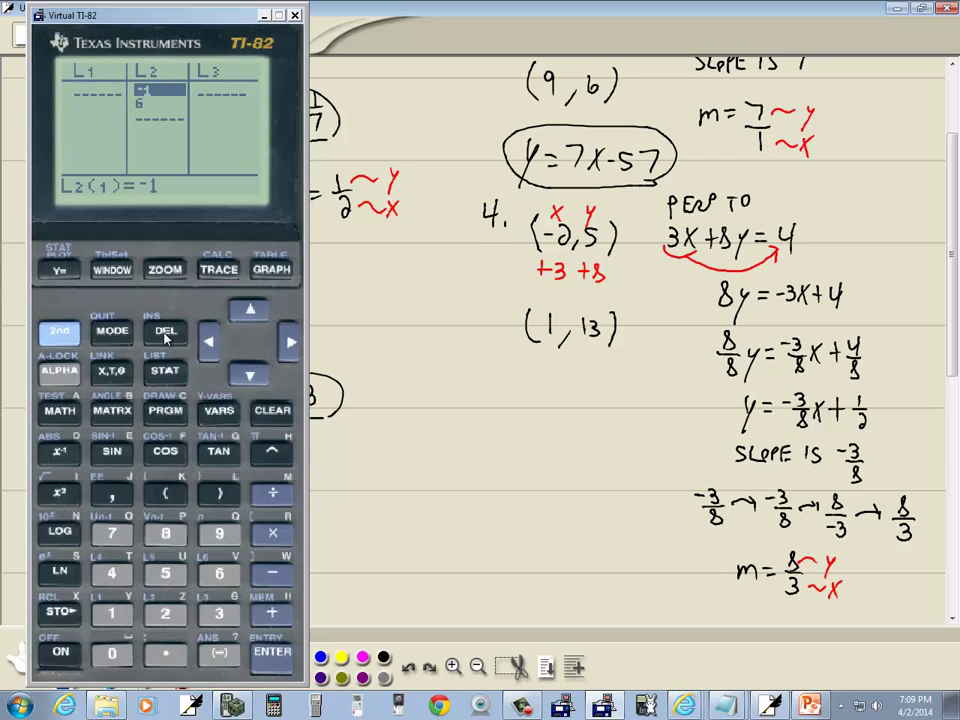
pyautogui.press('Delete')
pyautogui.press('Delete')
pyautogui.click(213, 344)
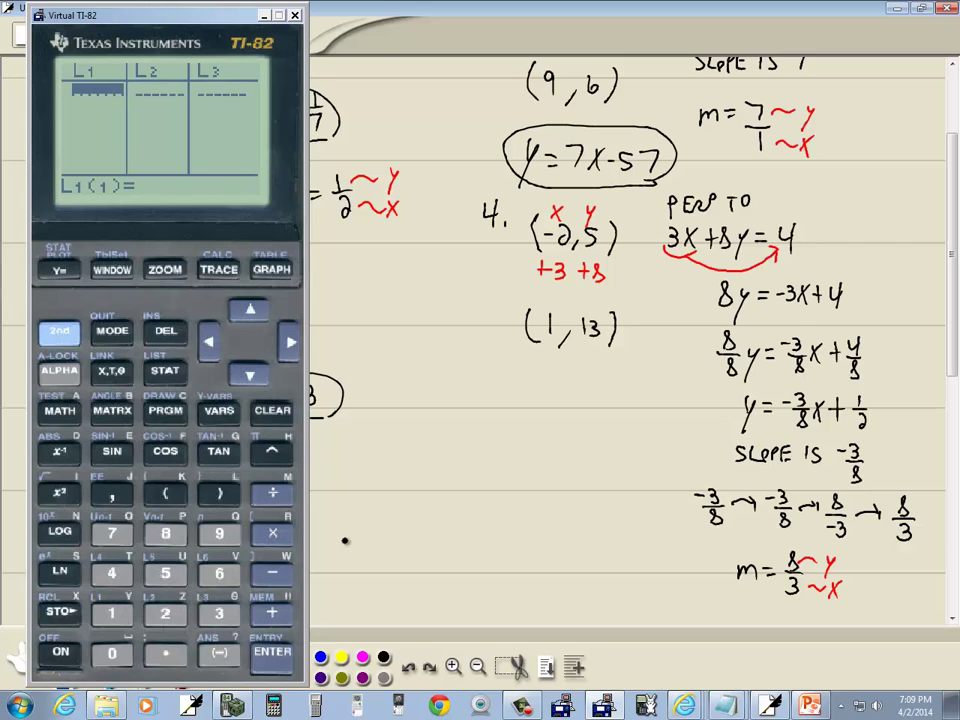
# - Enter the points (-2,5) and (1,13) in the lists, with -2 and 1 in L1 and 5 and 13 in L2
pyautogui.click(223, 653)
pyautogui.click(165, 613)
pyautogui.press('Return')
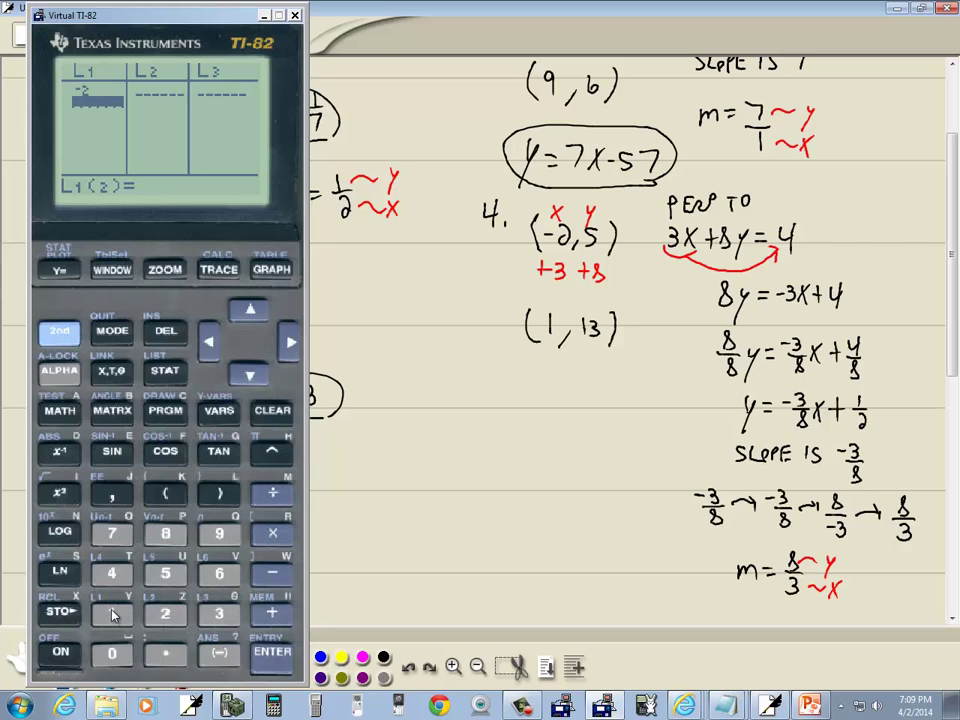
pyautogui.click(112, 613)
pyautogui.press('Return')
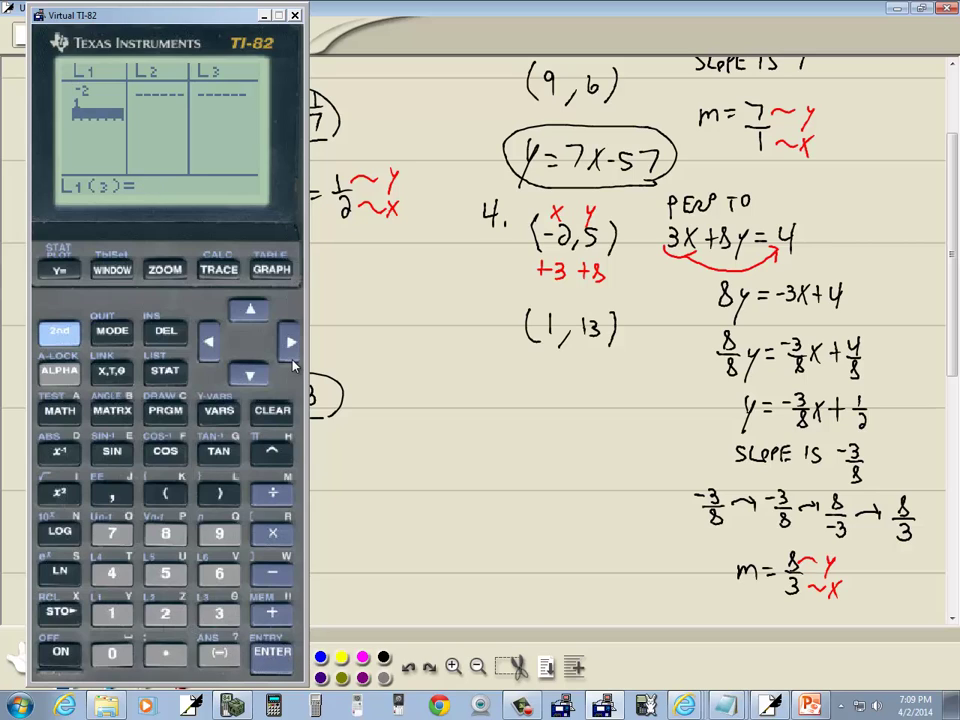
pyautogui.click(291, 345)
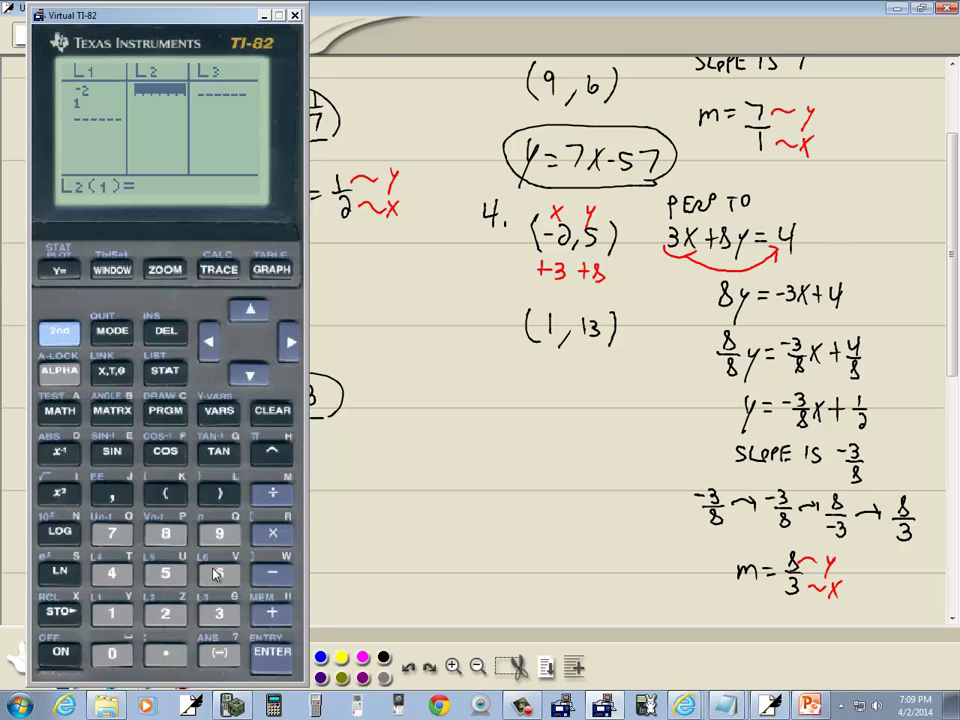
pyautogui.click(168, 574)
pyautogui.click(270, 652)
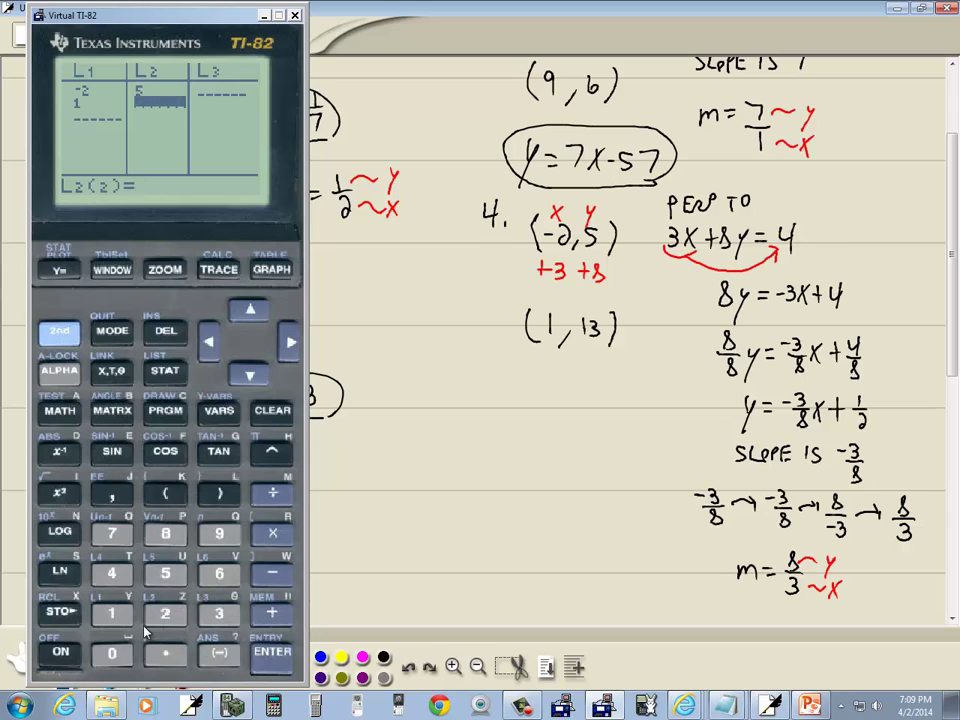
pyautogui.click(111, 613)
pyautogui.click(219, 613)
pyautogui.click(270, 652)
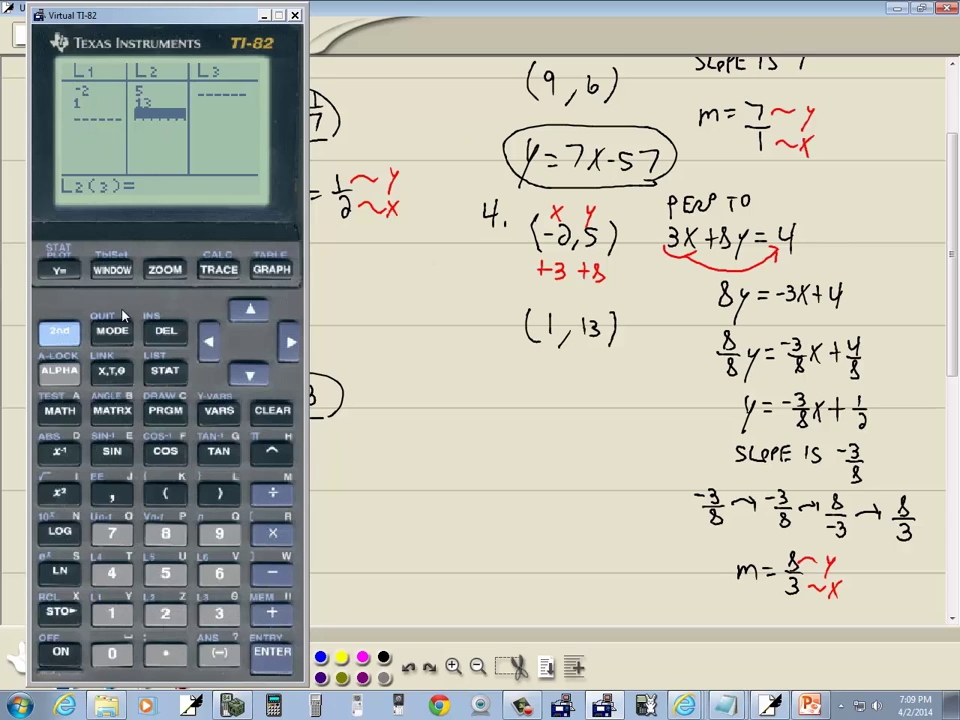
# - Leave the list editor and run the linear regression LinReg(ax+b) on the entered points
pyautogui.click(60, 334)
pyautogui.click(112, 331)
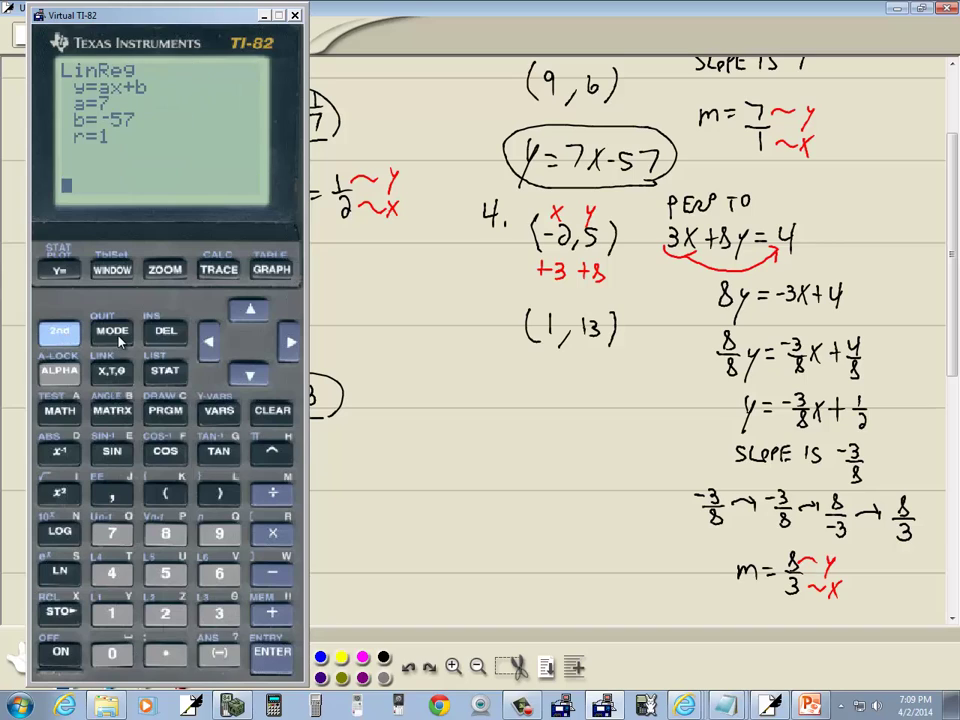
pyautogui.click(183, 376)
pyautogui.click(297, 350)
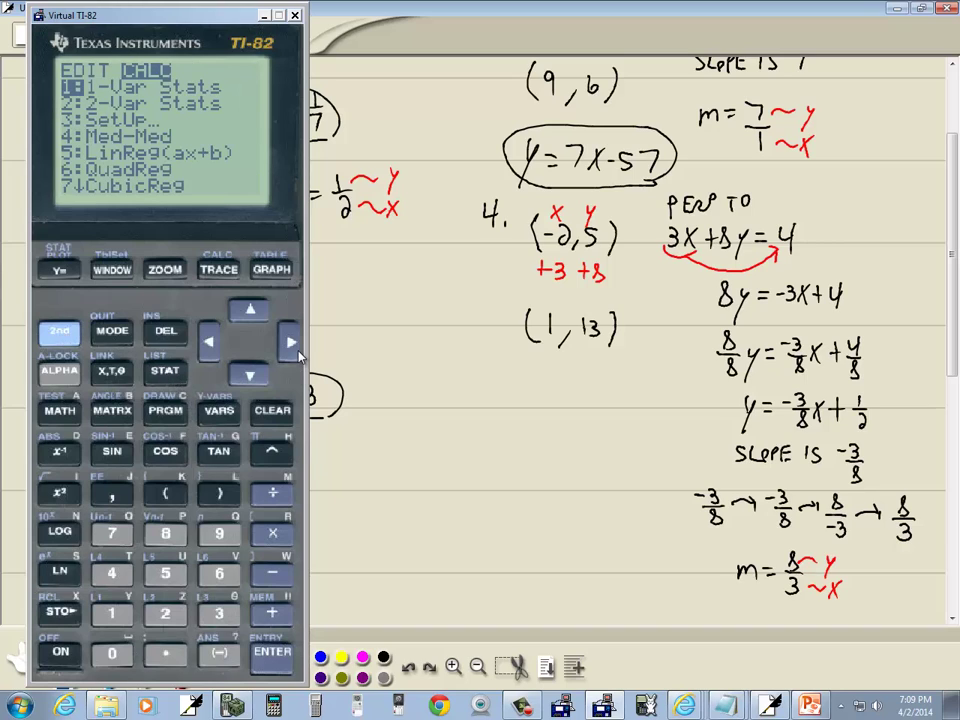
pyautogui.press('5')
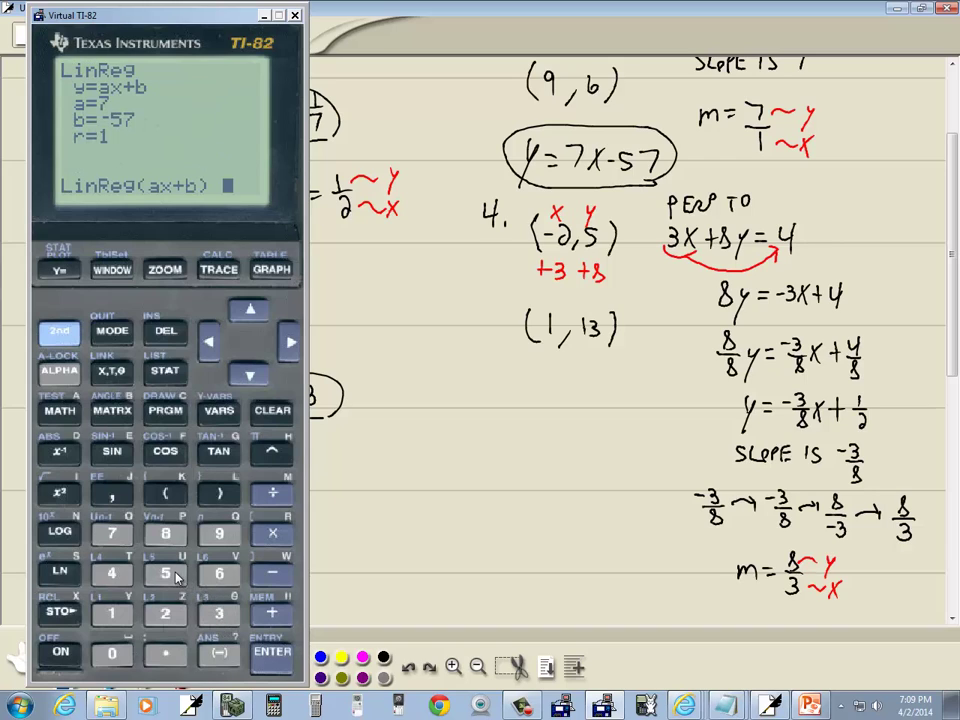
pyautogui.press('Return')
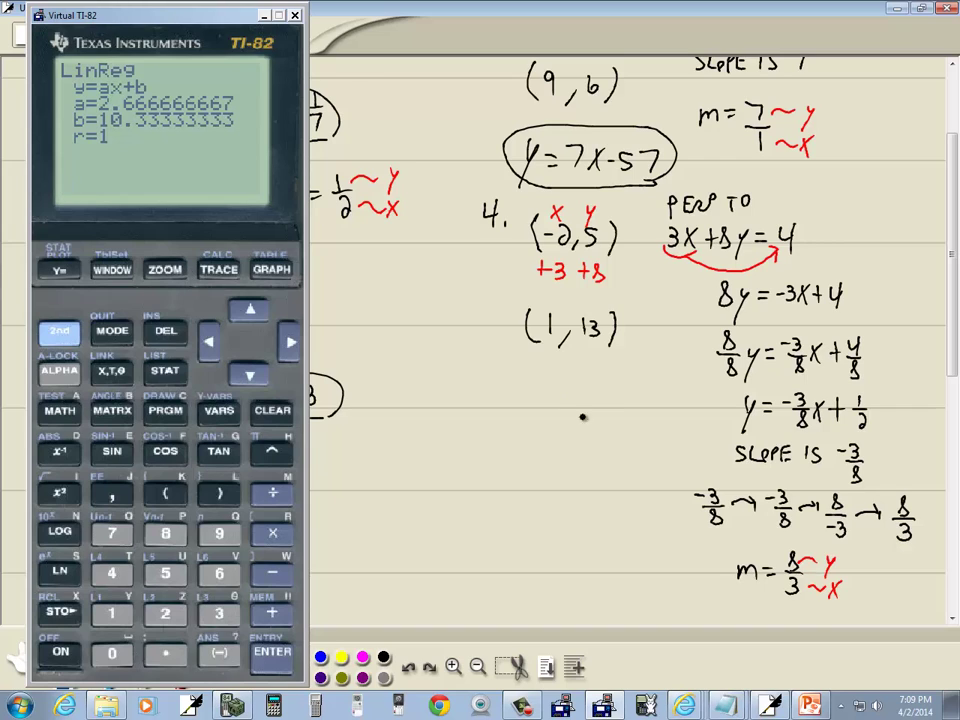
# - Switch to Free Notes and write y = ax+b in black below the point (1,13)
pyautogui.moveTo(525, 423); pyautogui.dragTo(533, 397)
pyautogui.moveTo(545, 392); pyautogui.dragTo(559, 391)
pyautogui.moveTo(545, 398); pyautogui.dragTo(587, 401)
pyautogui.moveTo(587, 391)
pyautogui.mouseDown()
pyautogui.moveTo(579, 401)
pyautogui.moveTo(598, 397)
pyautogui.mouseUp()
pyautogui.moveTo(594, 390)
pyautogui.mouseDown()
pyautogui.moveTo(594, 404)
pyautogui.moveTo(605, 405)
pyautogui.mouseUp()
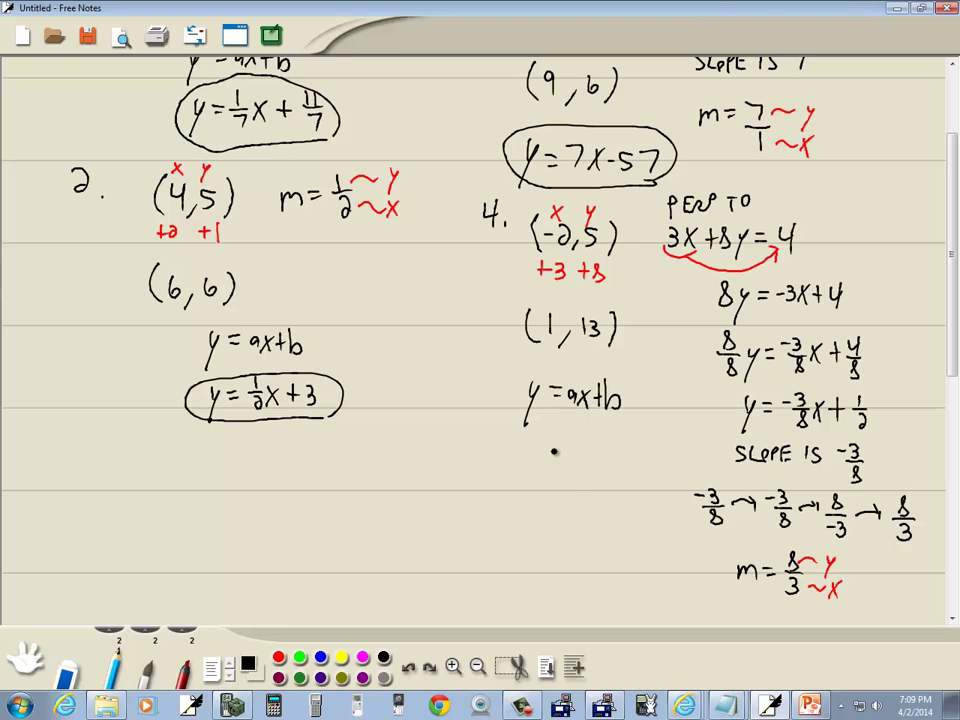
# - Switch to the Virtual TI-82 and convert the regression coefficient a to a fraction
pyautogui.click(603, 706)
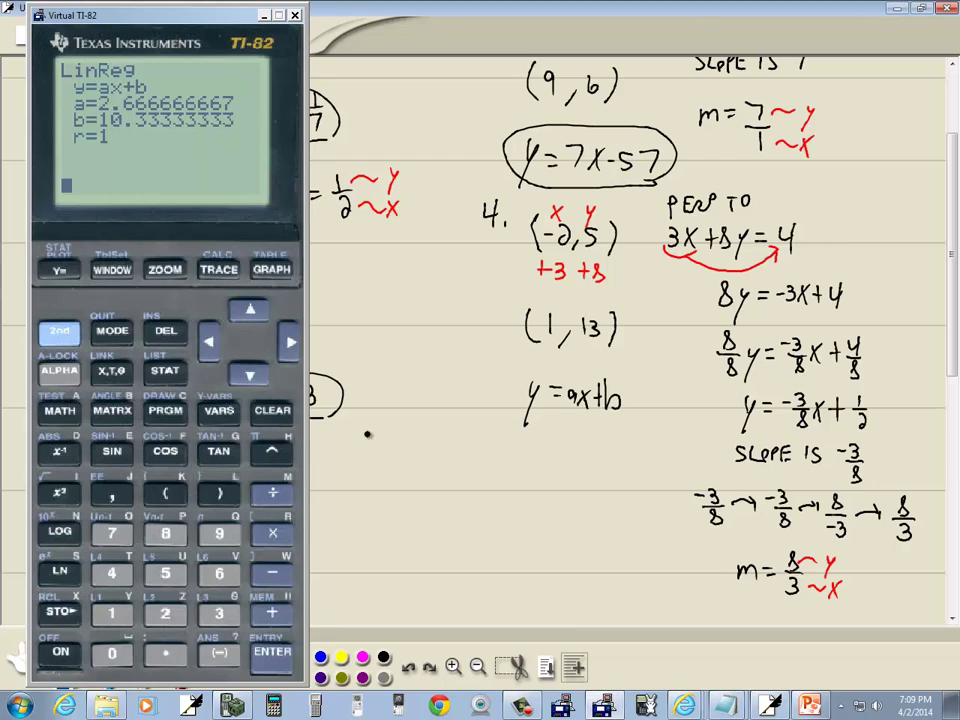
pyautogui.click(220, 411)
pyautogui.press('5')
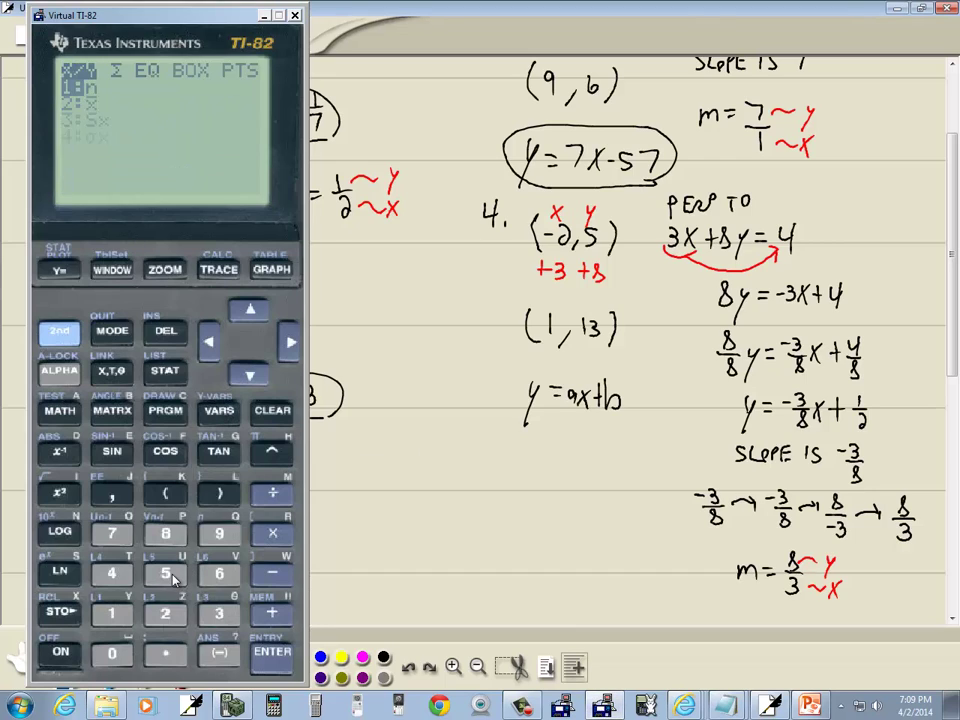
pyautogui.click(291, 344)
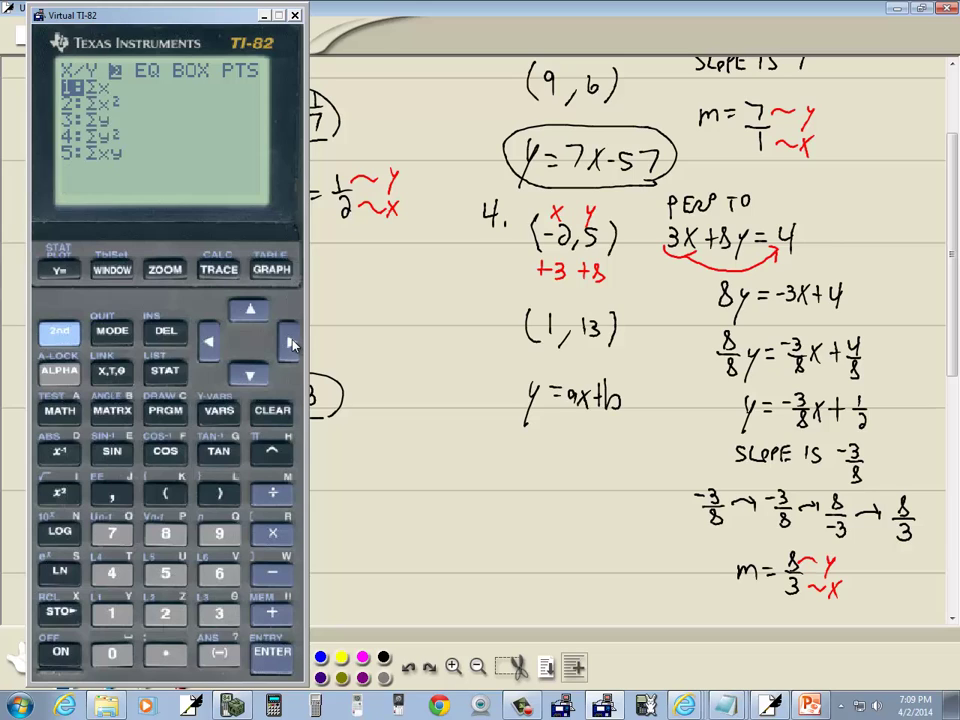
pyautogui.click(291, 344)
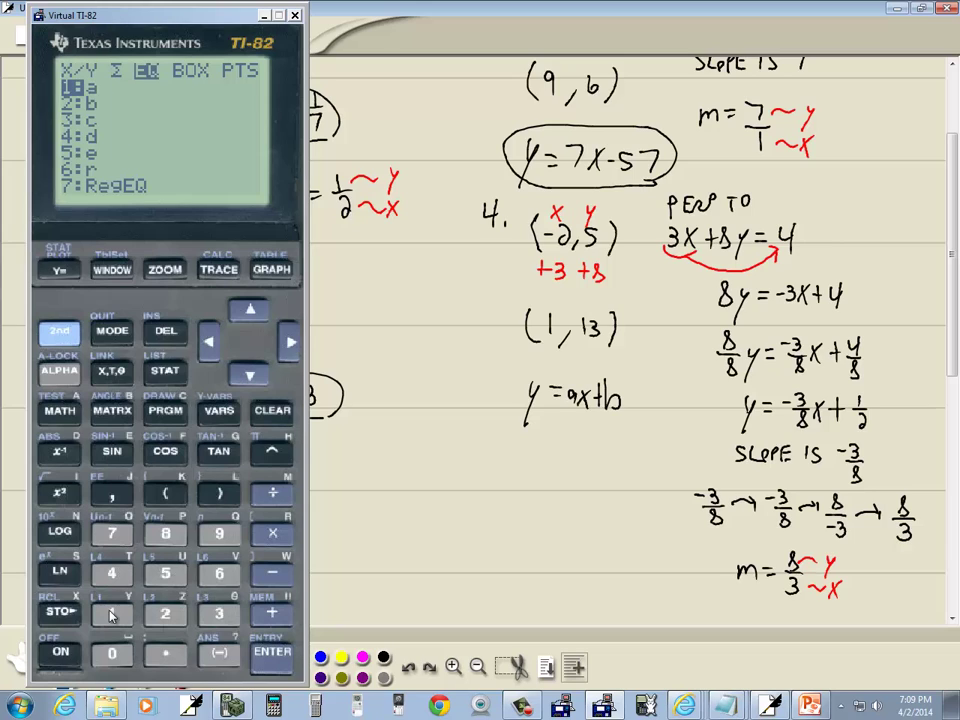
pyautogui.press('Return')
pyautogui.click(60, 412)
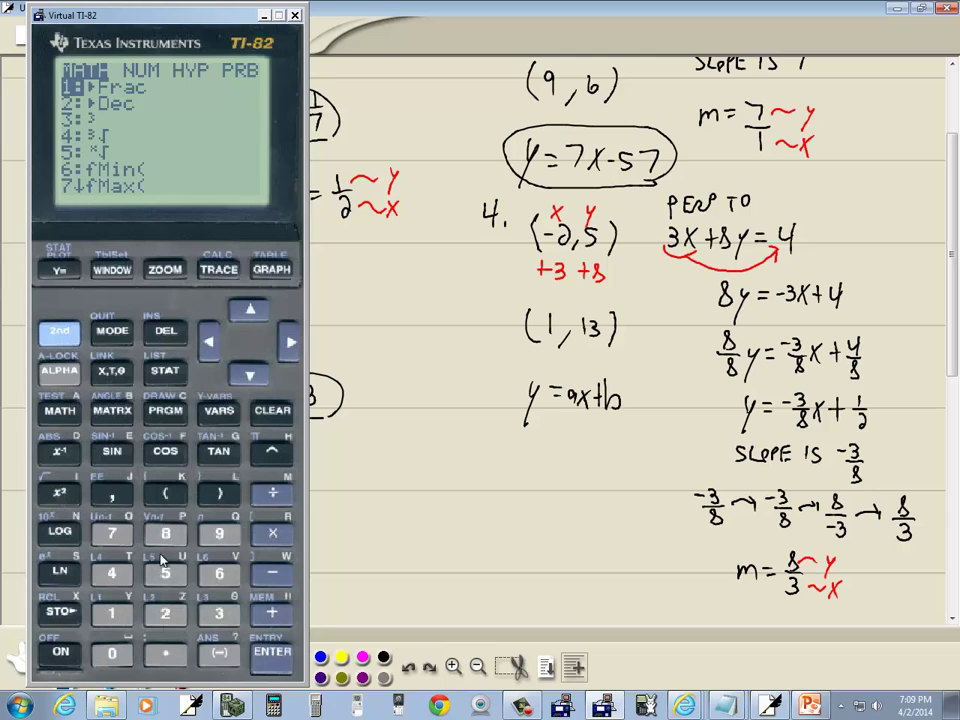
pyautogui.press('Return')
pyautogui.click(270, 653)
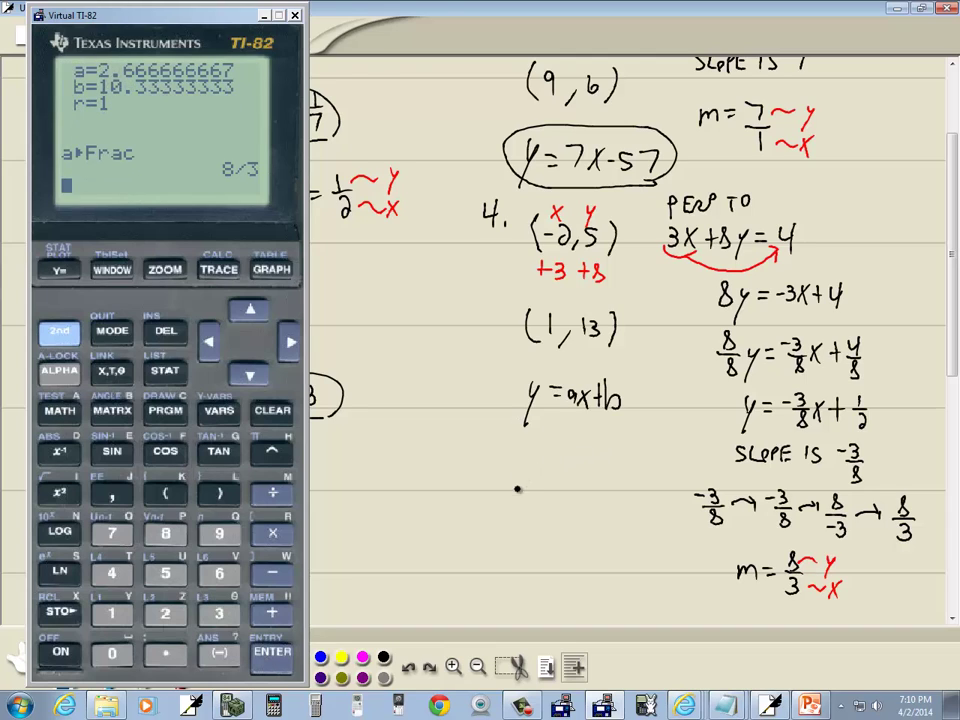
# - Switch to Free Notes and write y = 8/3 x below y = ax+b for problem 4
pyautogui.click(514, 486)
pyautogui.moveTo(520, 452)
pyautogui.mouseDown()
pyautogui.moveTo(513, 492)
pyautogui.moveTo(562, 453)
pyautogui.moveTo(562, 478)
pyautogui.moveTo(587, 476)
pyautogui.mouseUp()
pyautogui.moveTo(587, 452); pyautogui.dragTo(574, 476)
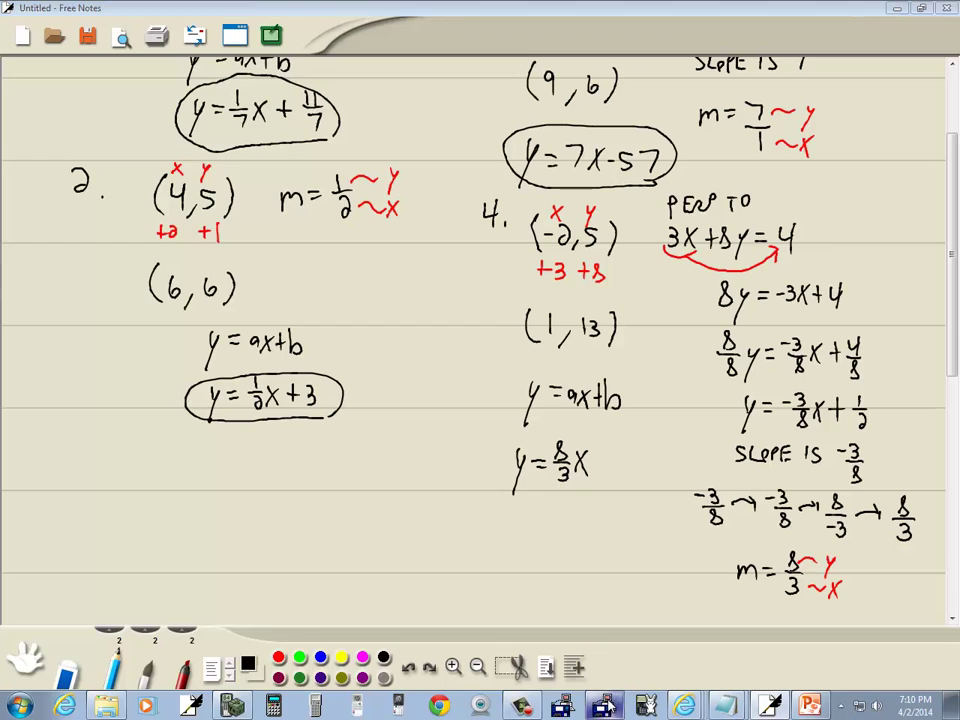
# - Switch to the Virtual TI-82 and convert the regression coefficient b to a fraction
pyautogui.click(603, 705)
pyautogui.click(218, 412)
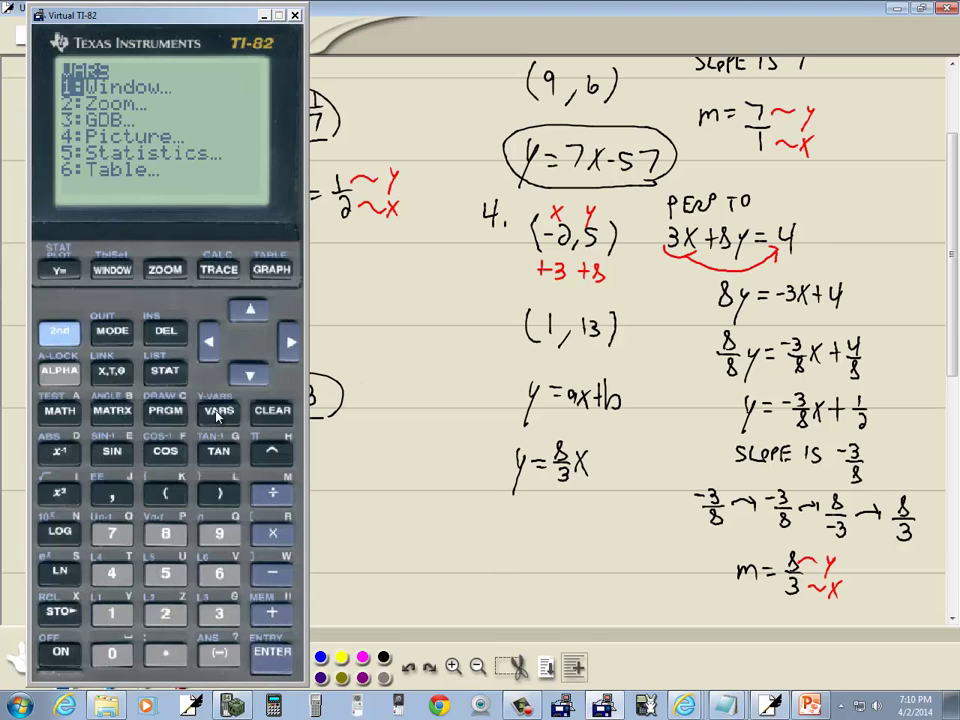
pyautogui.press('5')
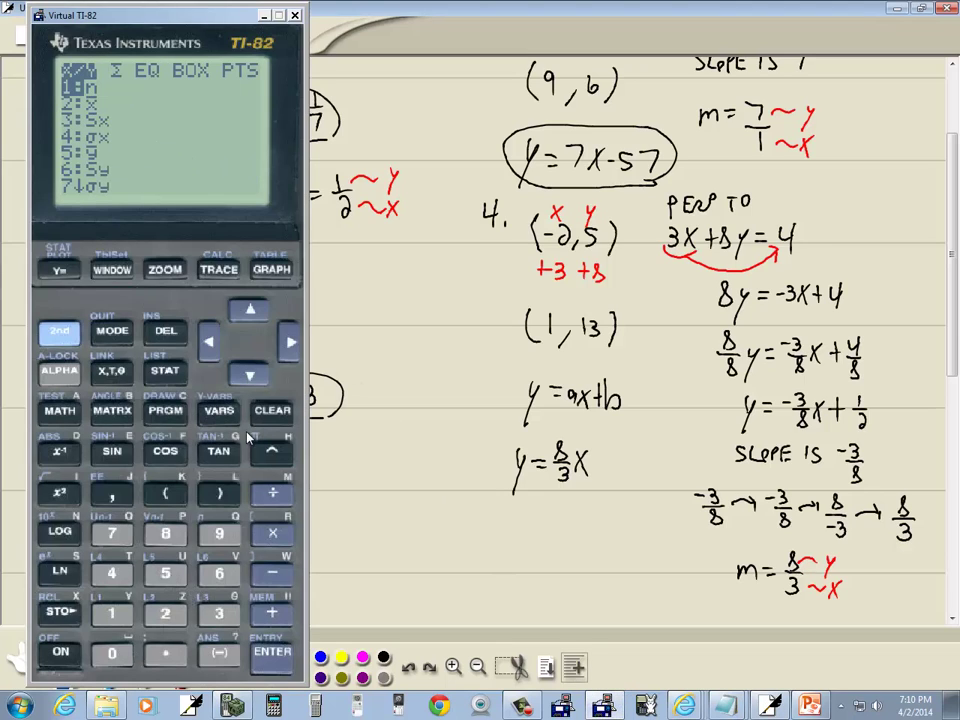
pyautogui.click(290, 345)
pyautogui.click(290, 345)
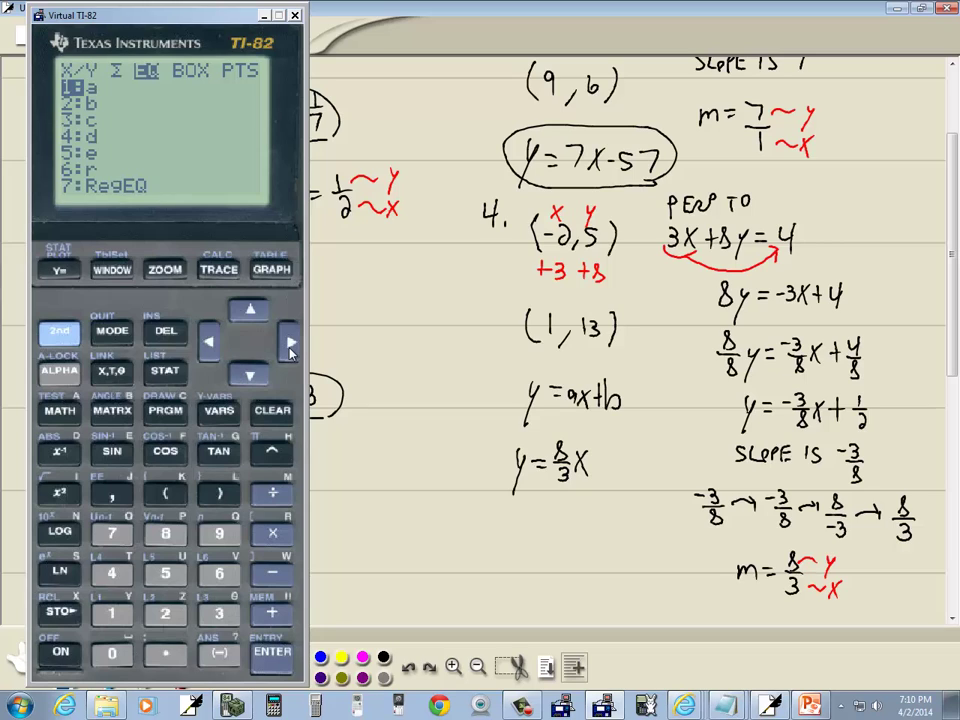
pyautogui.click(165, 614)
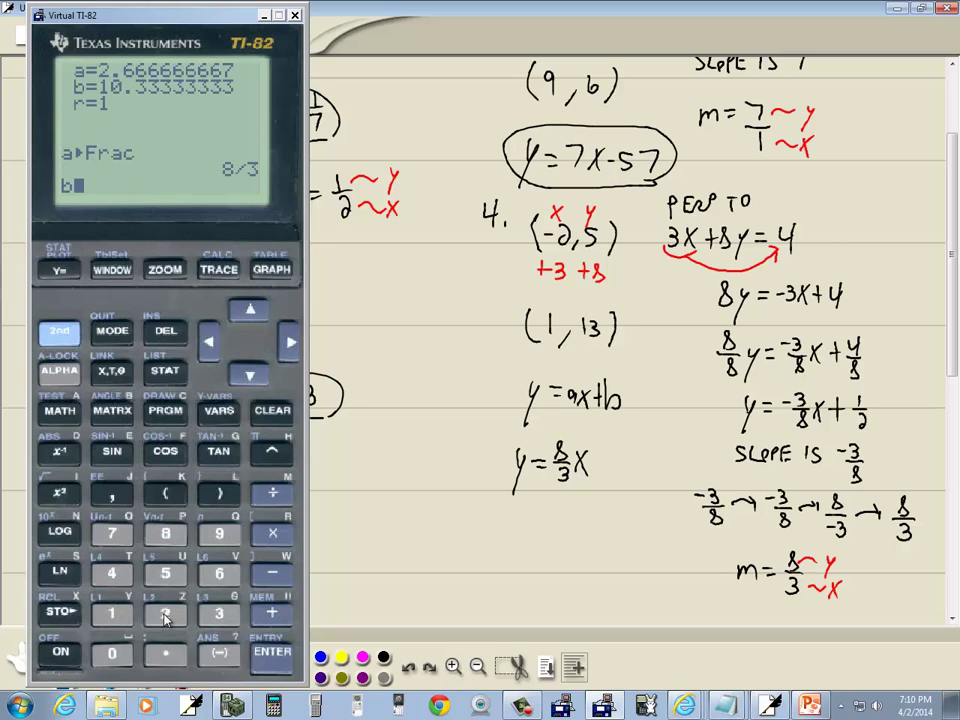
pyautogui.click(60, 412)
pyautogui.click(272, 655)
pyautogui.click(272, 655)
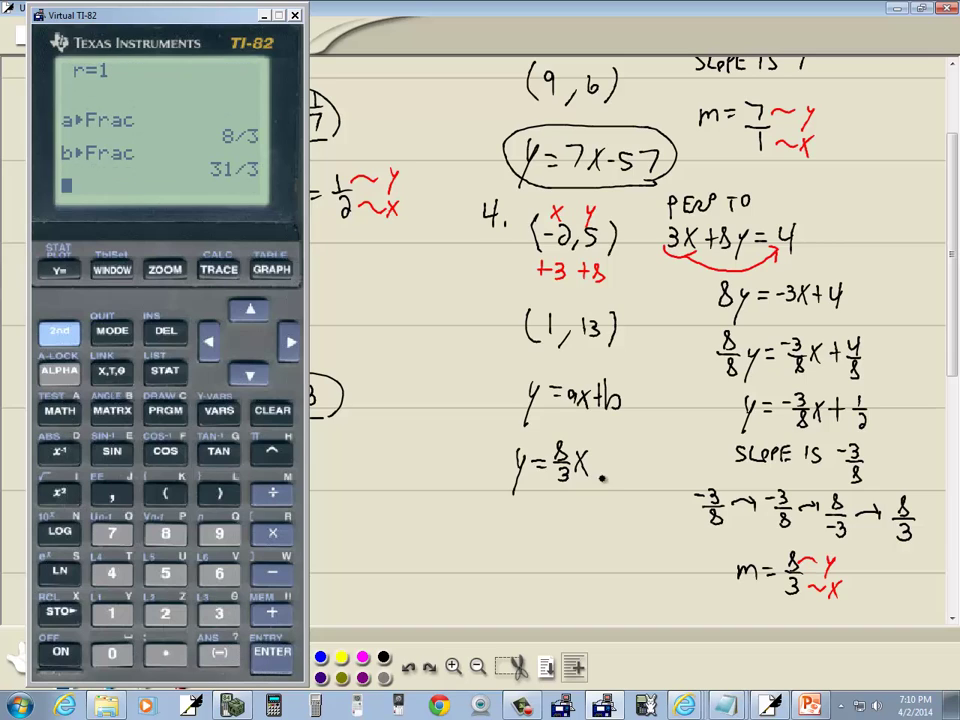
# - In Free Notes, complete problem 4's equation with + 31/3, circle the full answer, and return to the Virtual TI-82
pyautogui.click(598, 460)
pyautogui.moveTo(601, 450)
pyautogui.mouseDown()
pyautogui.moveTo(634, 448)
pyautogui.moveTo(626, 486)
pyautogui.moveTo(597, 497)
pyautogui.moveTo(541, 491)
pyautogui.moveTo(508, 472)
pyautogui.moveTo(593, 418)
pyautogui.mouseUp()
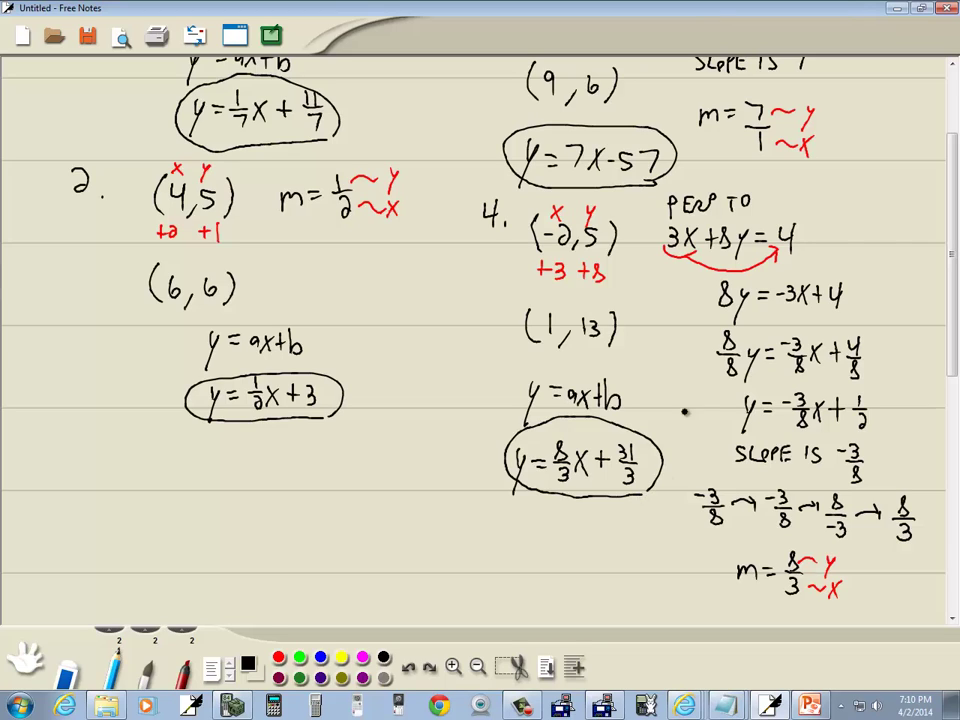
pyautogui.hotkey('alt', 'Tab')
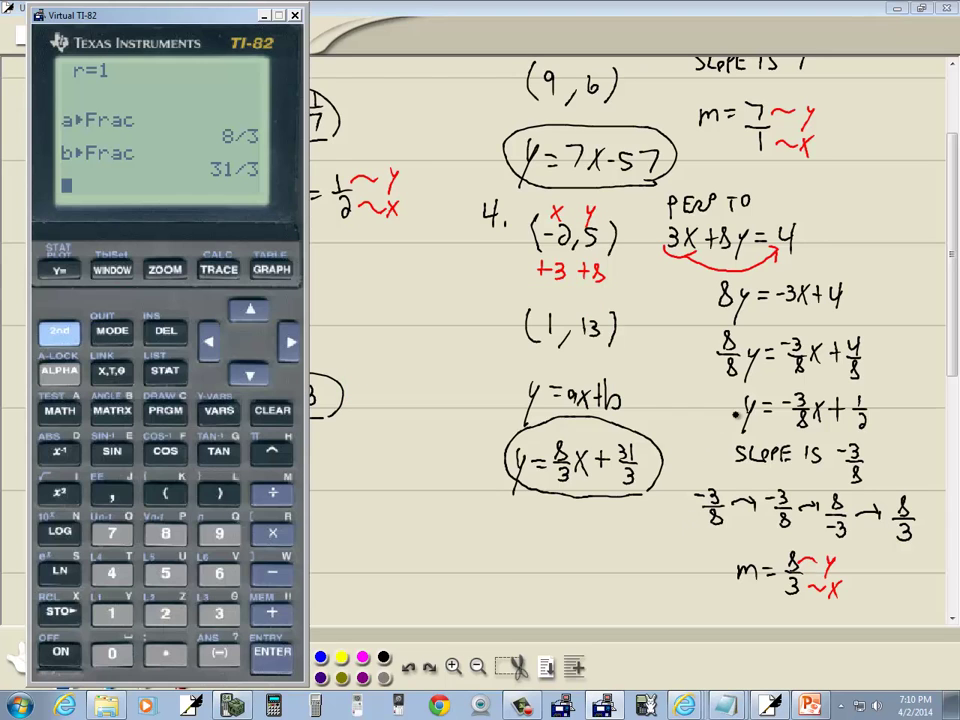